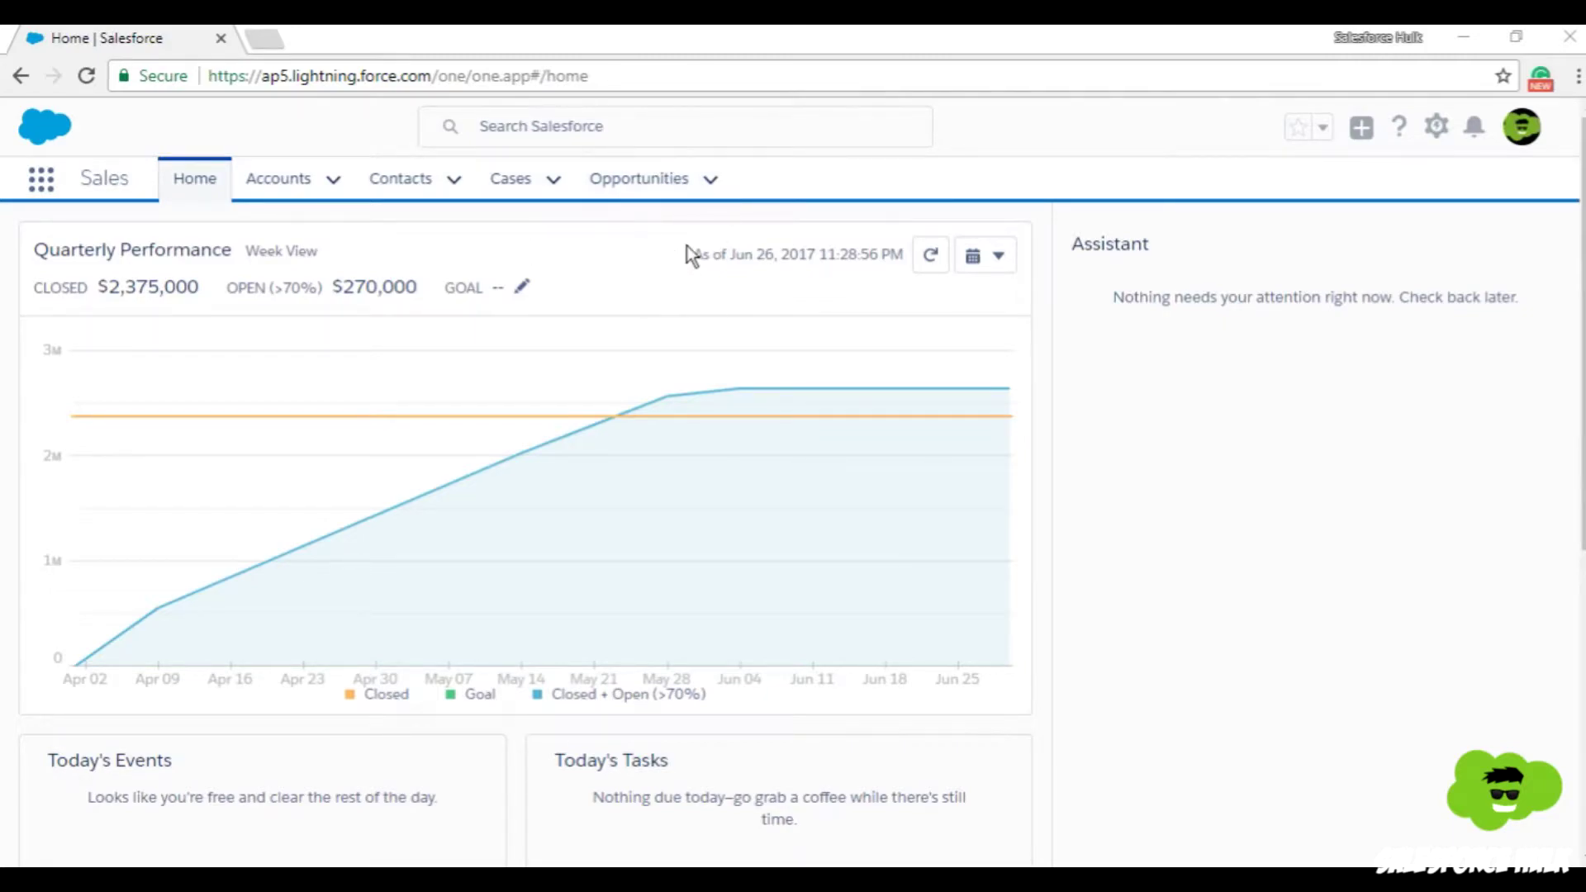
Step: Go to Setup, search Quick Find for 'Rename', and open Rename Tabs and Labels
click(1436, 129)
click(1398, 205)
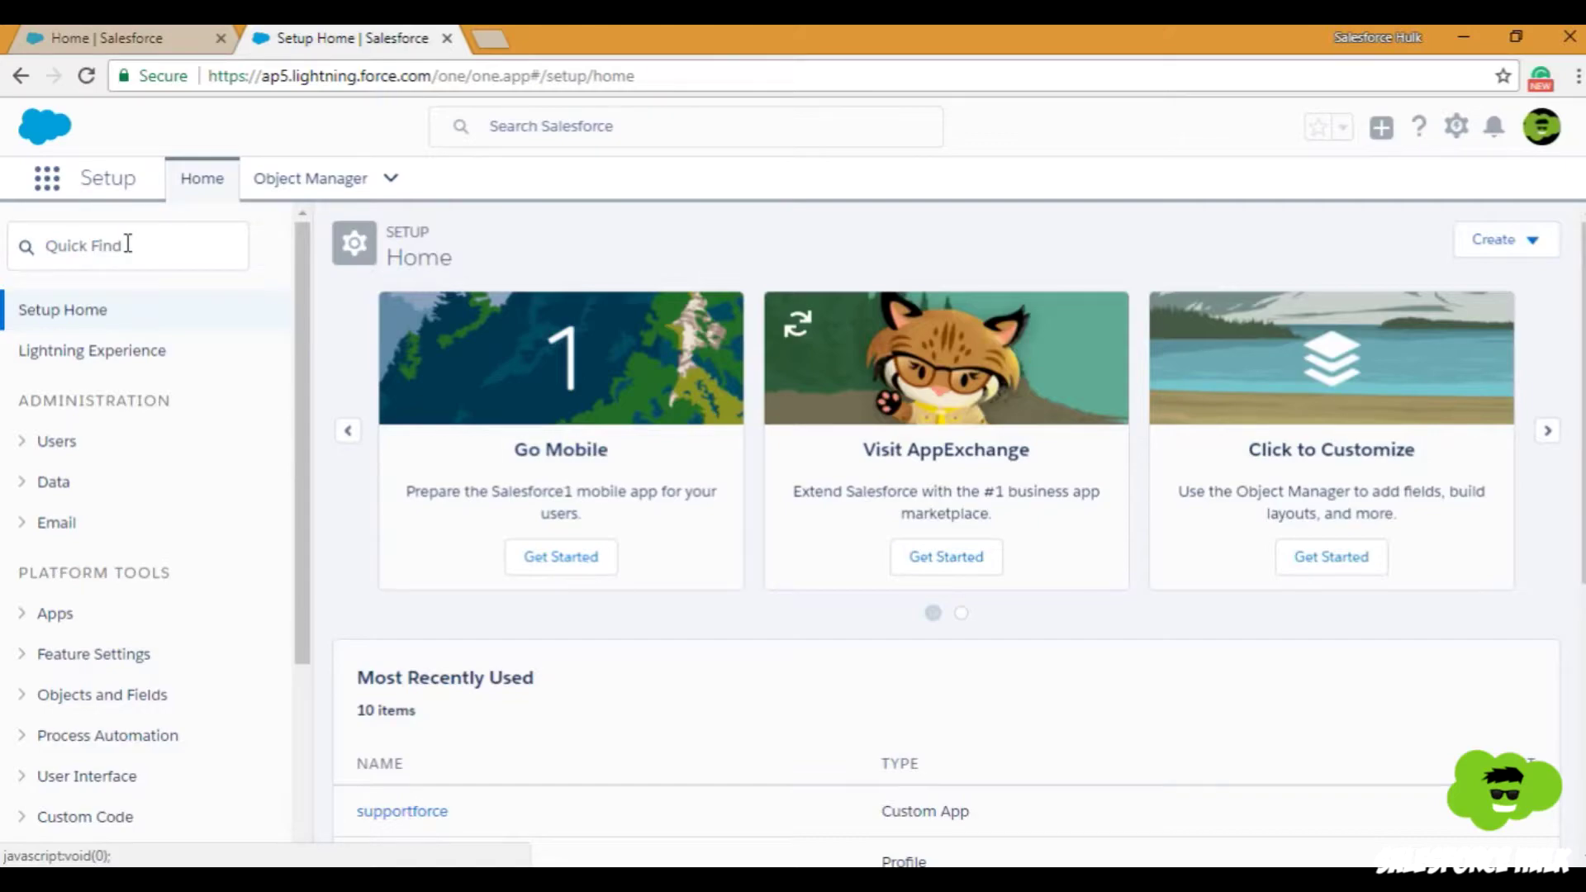
click(128, 243)
text(R)
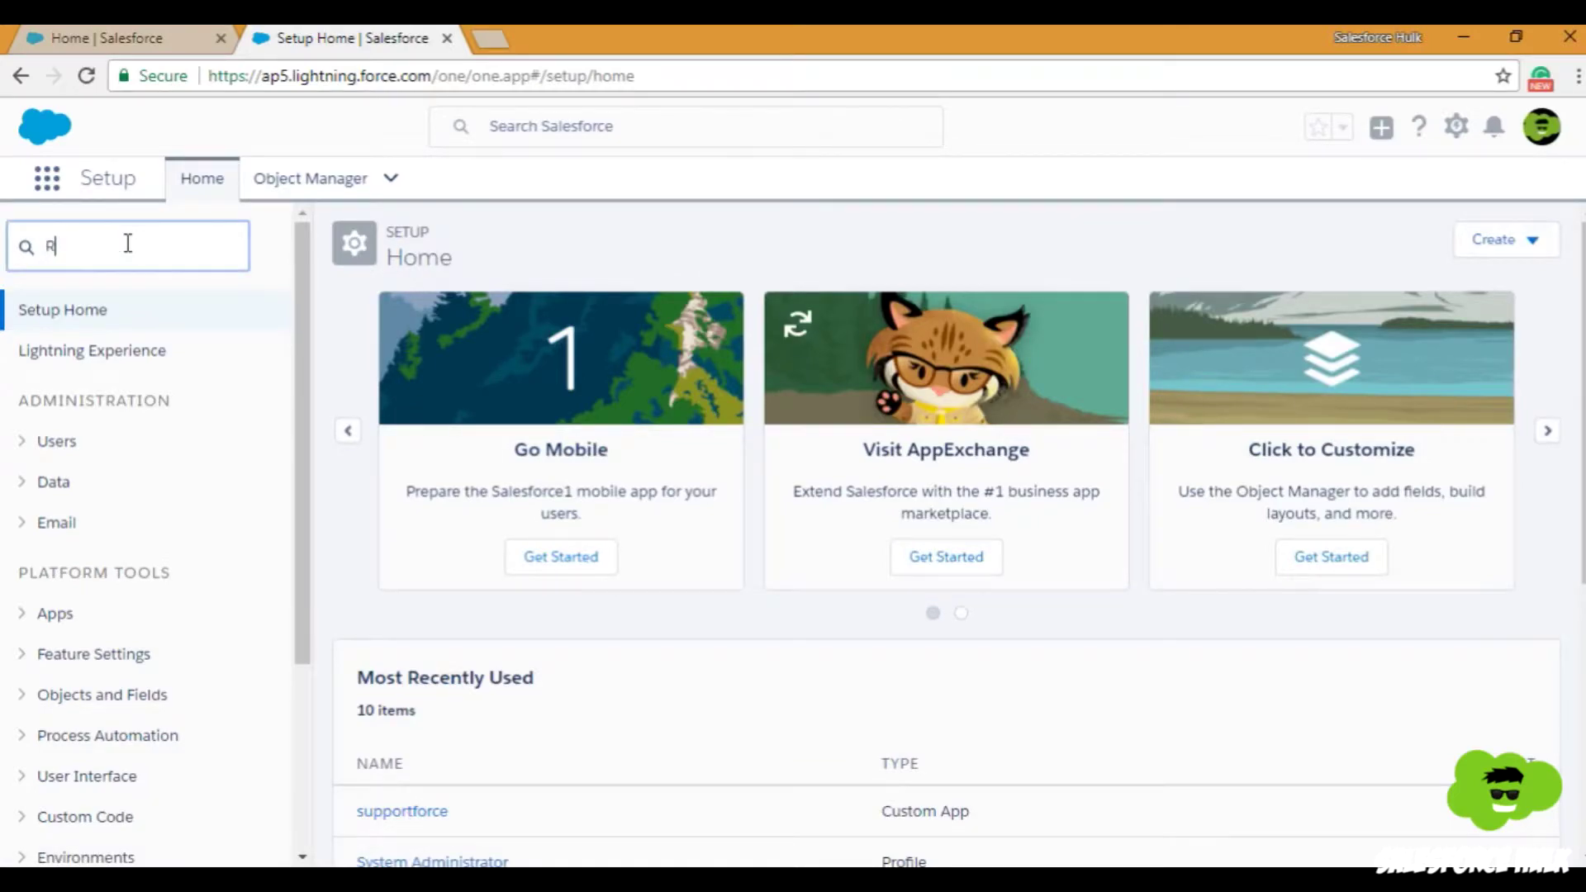
text(ename)
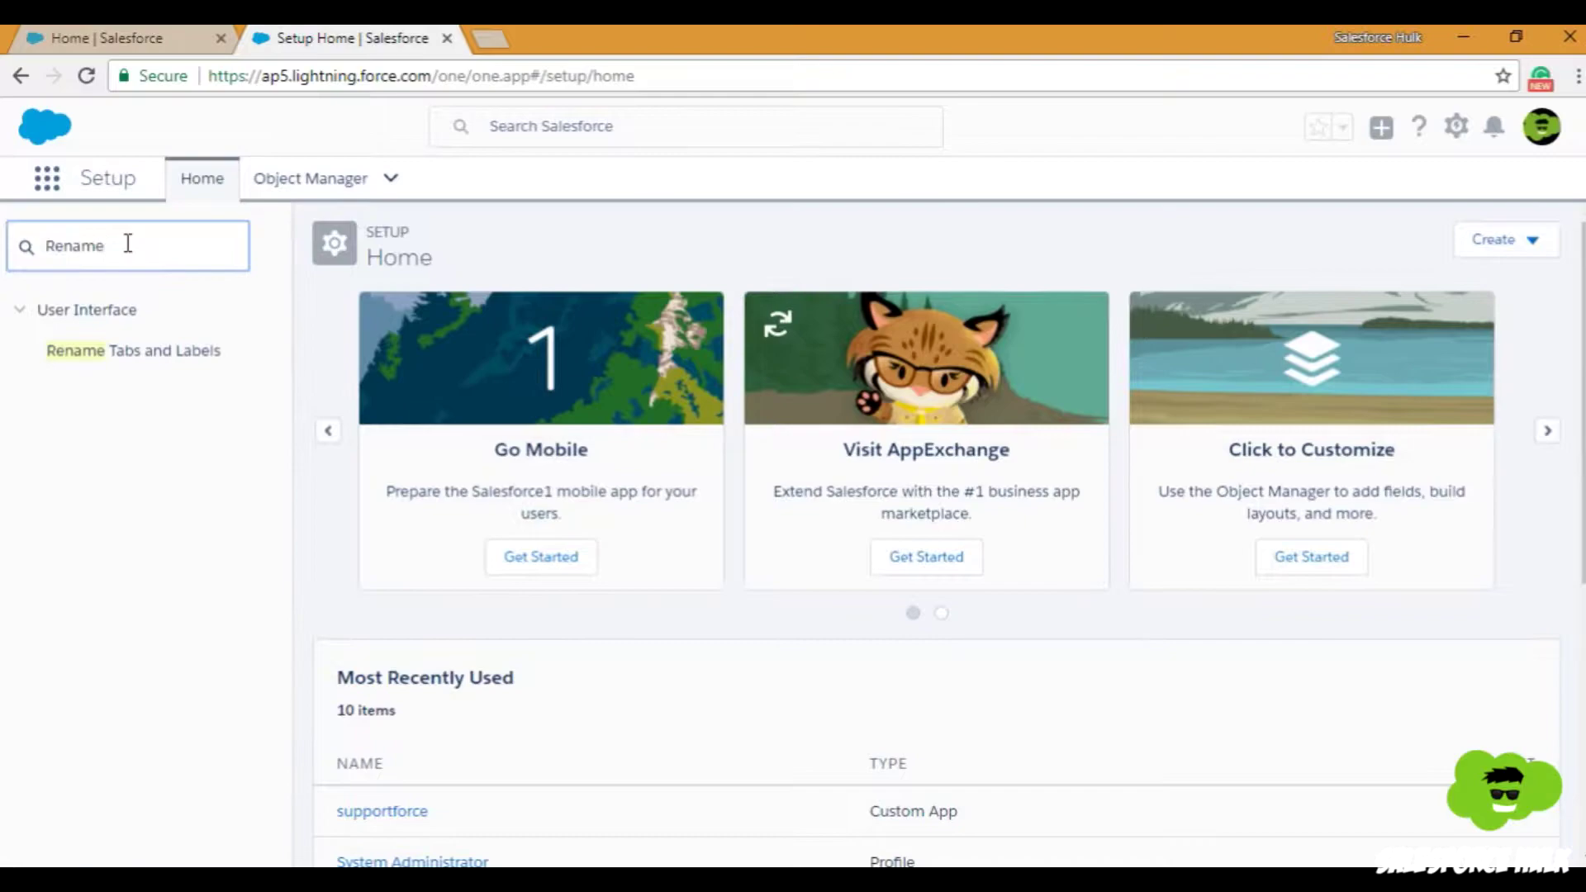
click(204, 366)
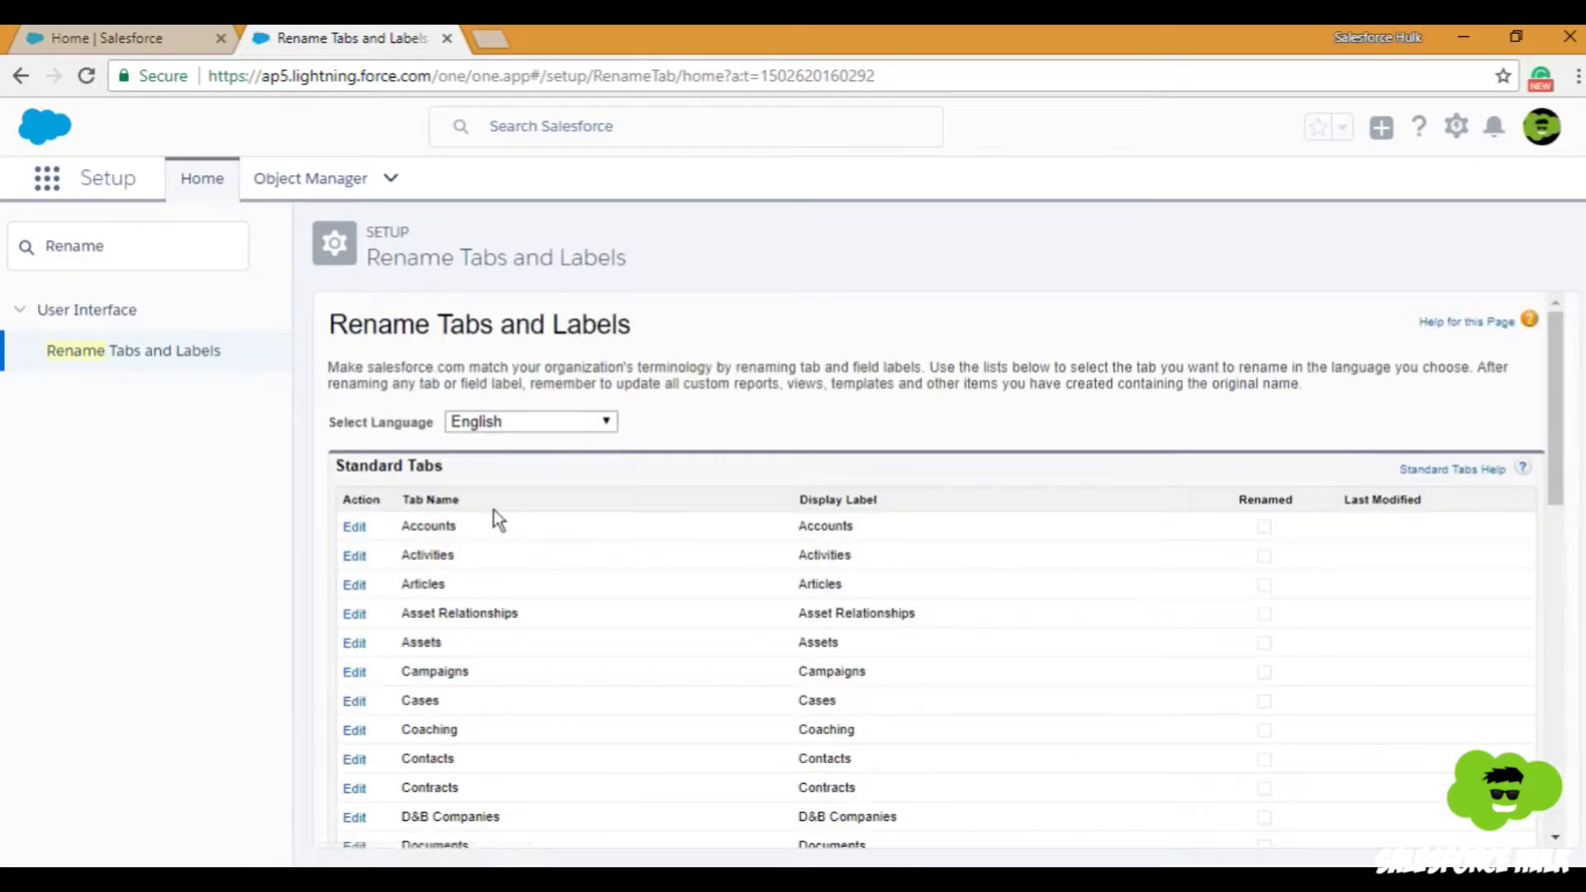
scroll(494, 509, down, 2)
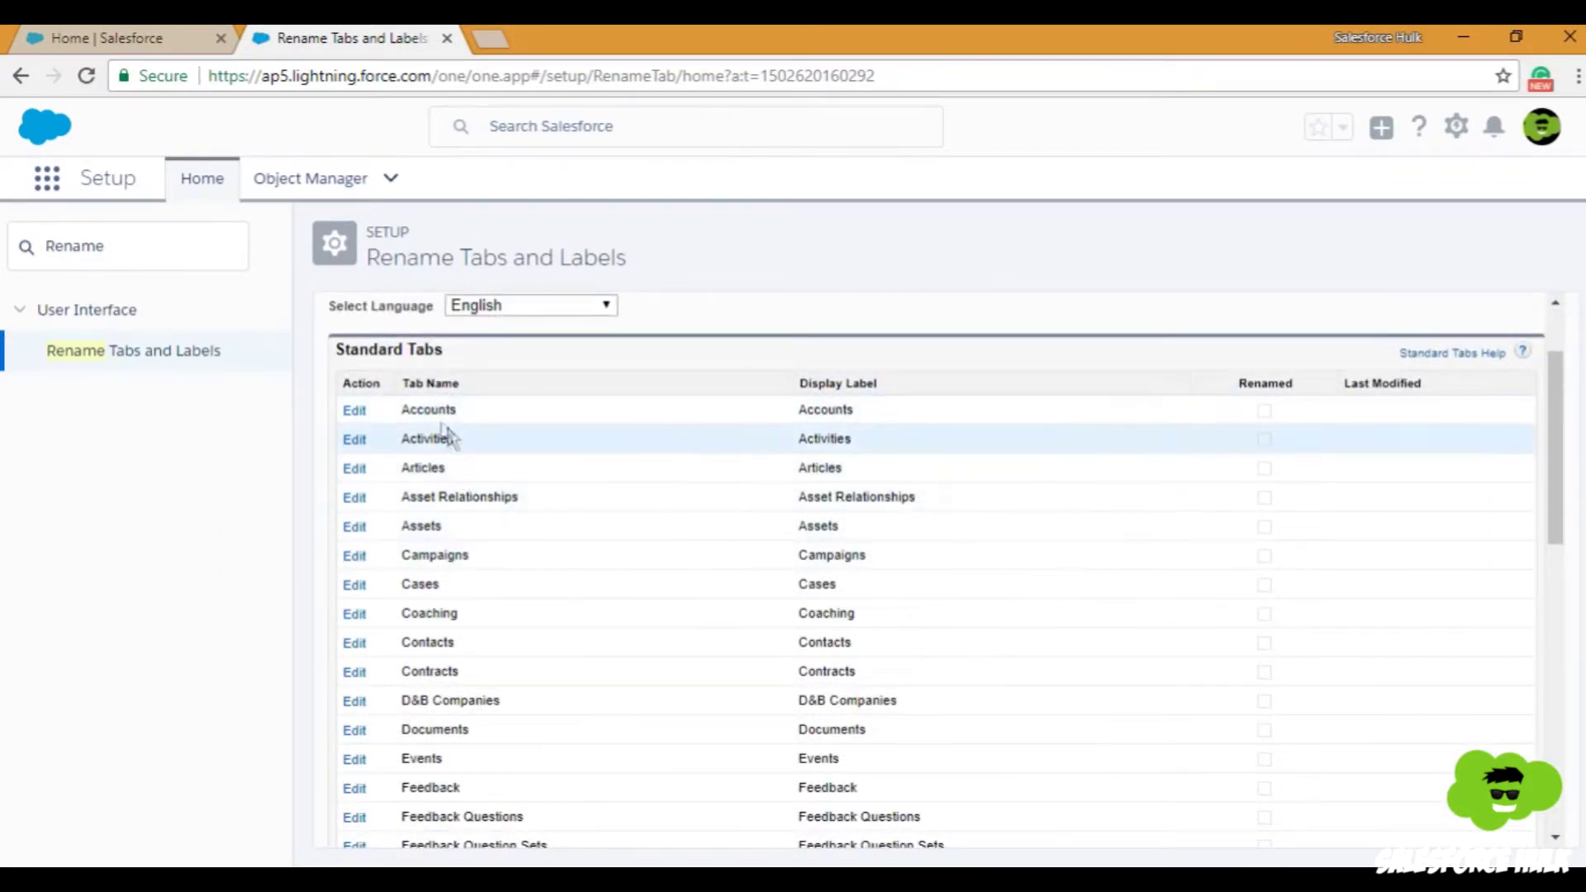
Step: Rename the Accounts tab to Company / Companies with 'Starts with vowel sound' unchecked, then continue
click(357, 413)
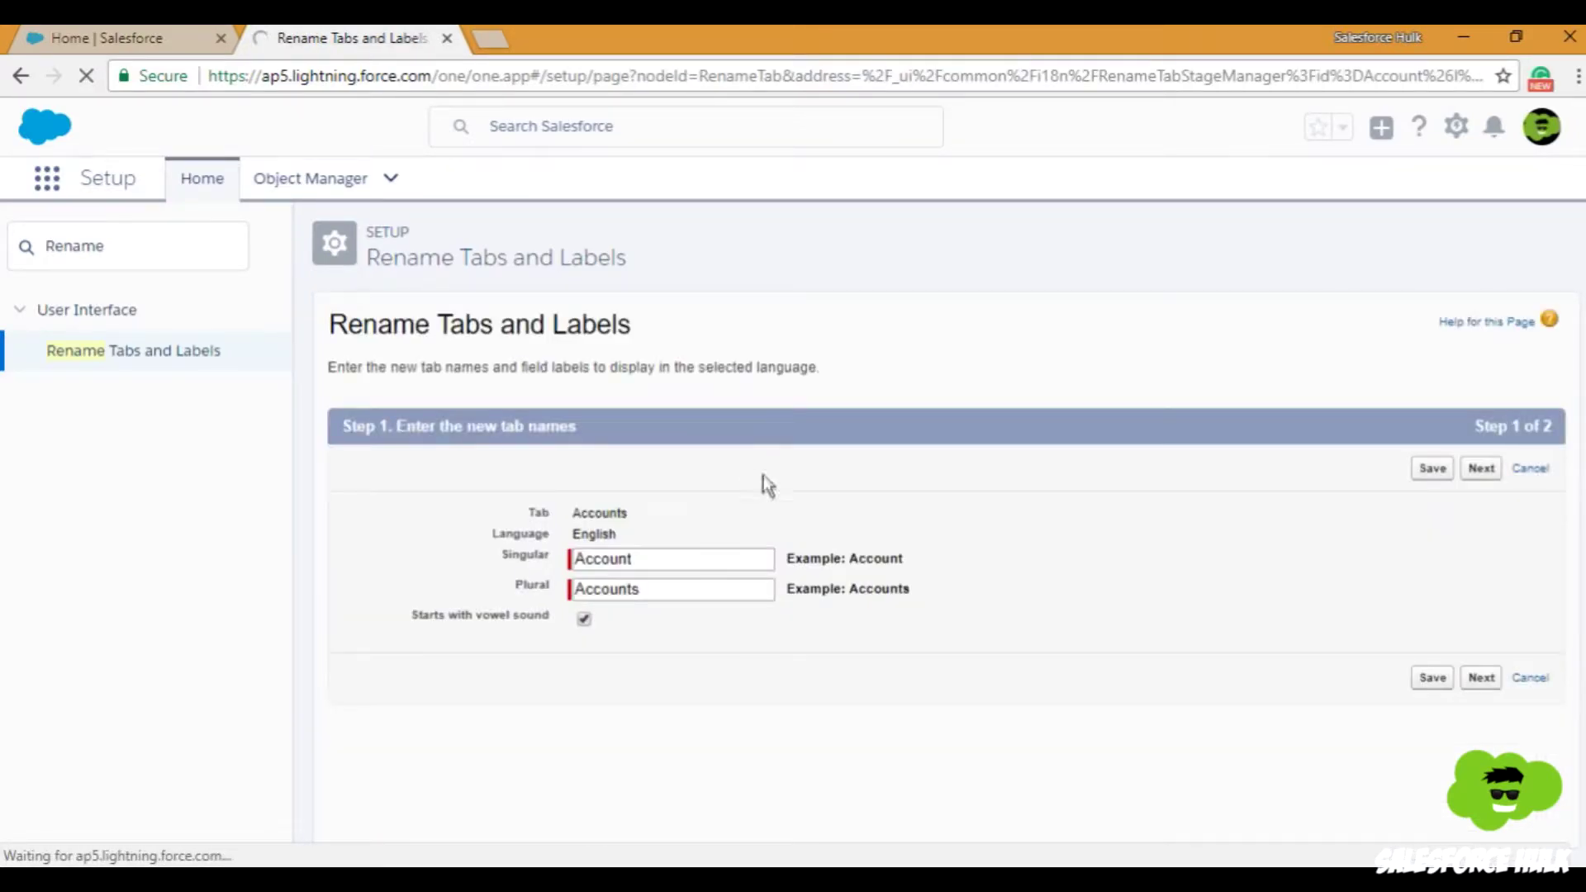
double_click(665, 558)
key(BackSpace)
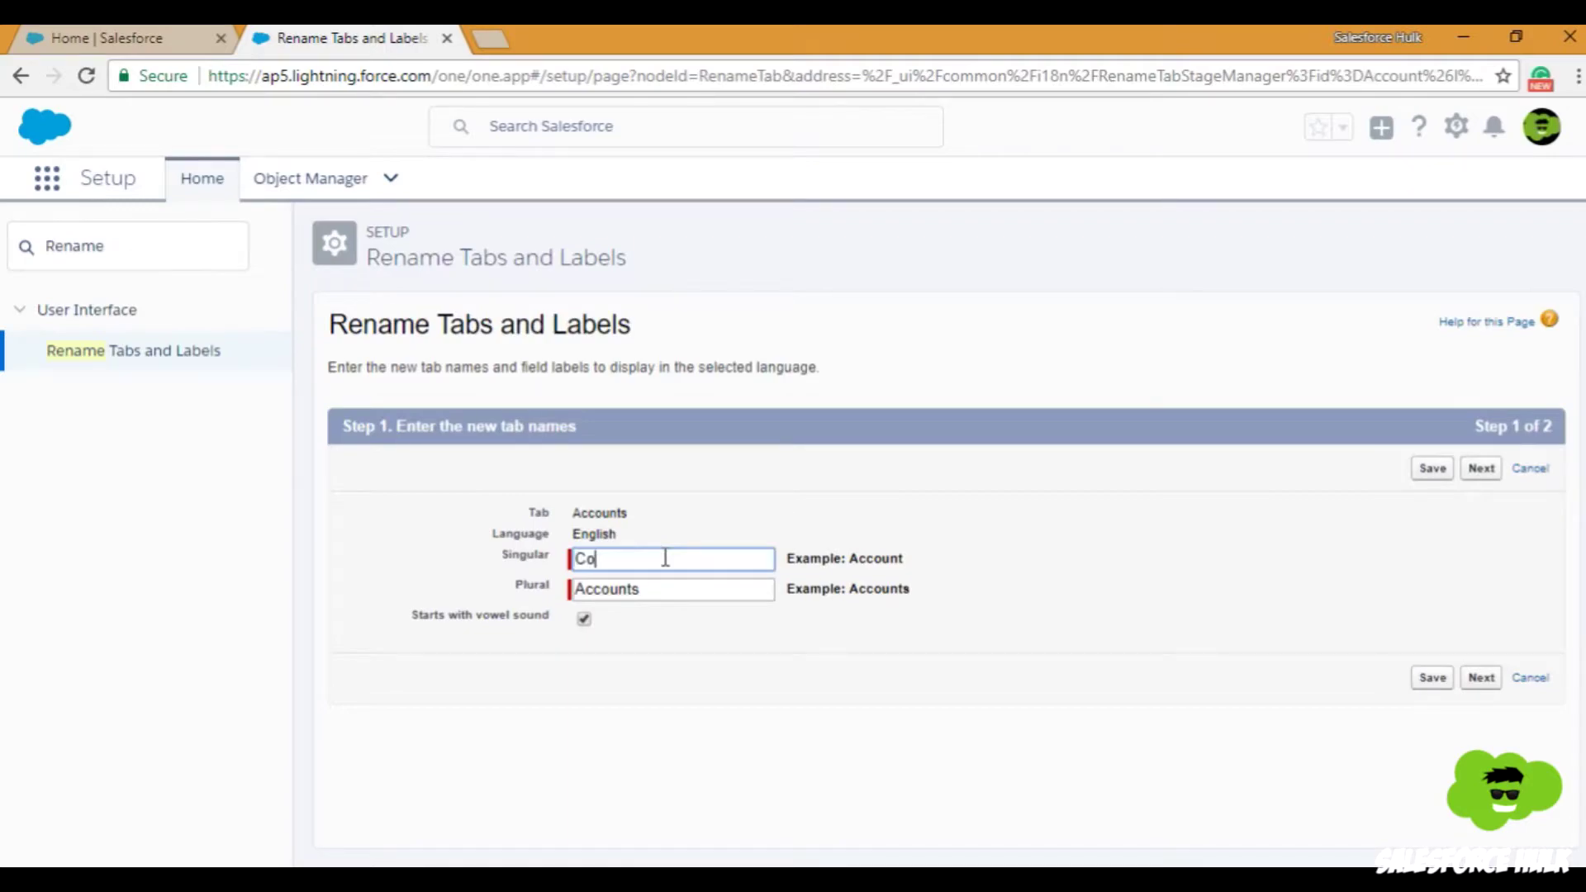
text(Company)
key(Tab)
text(Comp)
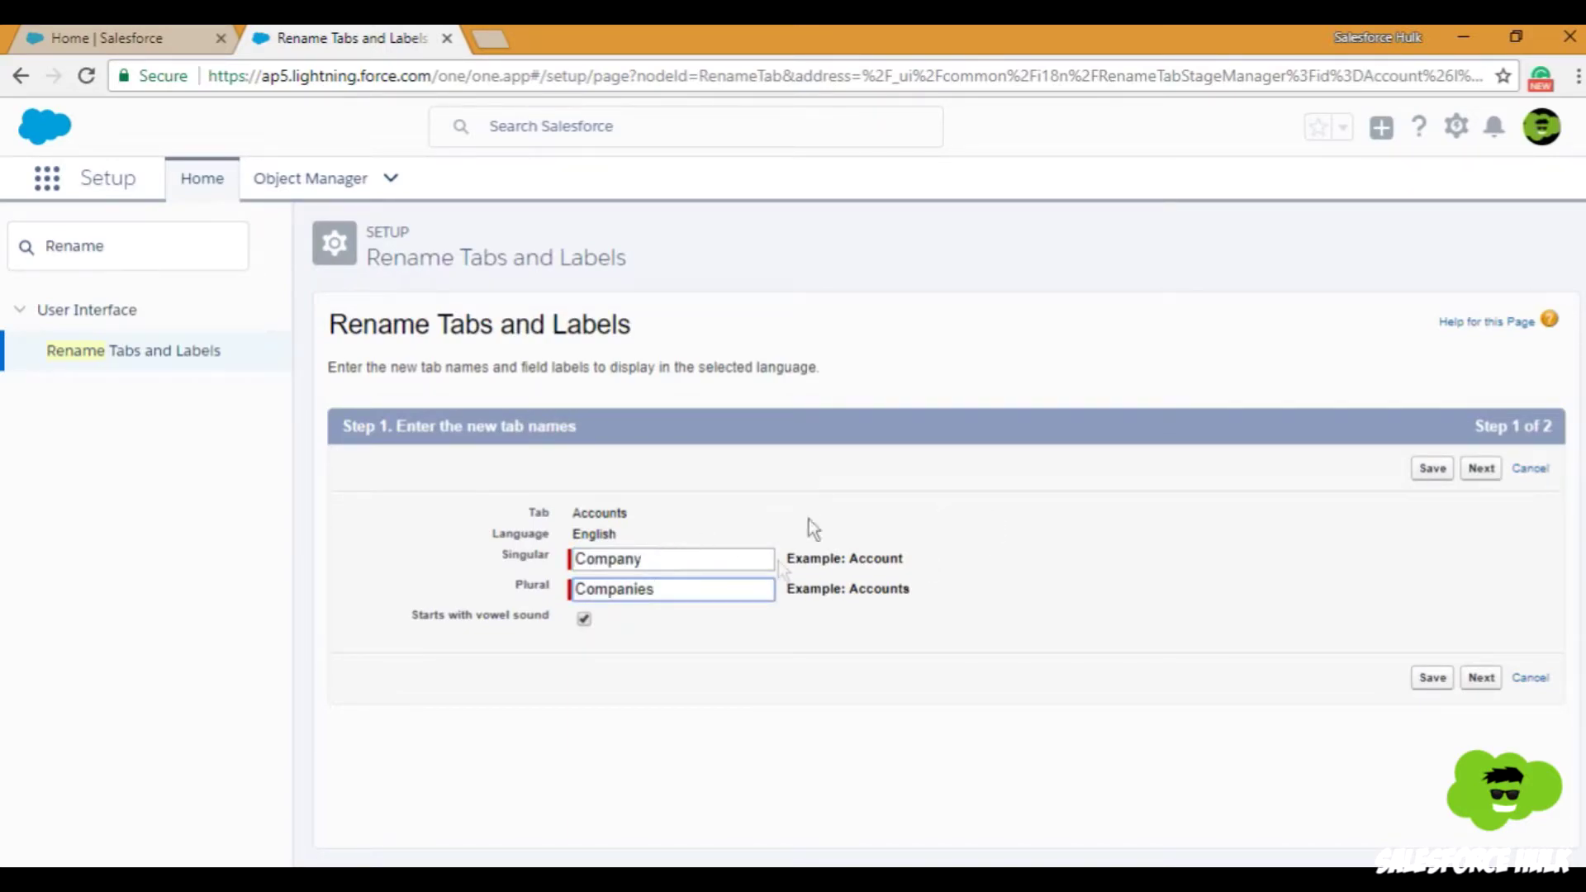
text(anies)
click(584, 621)
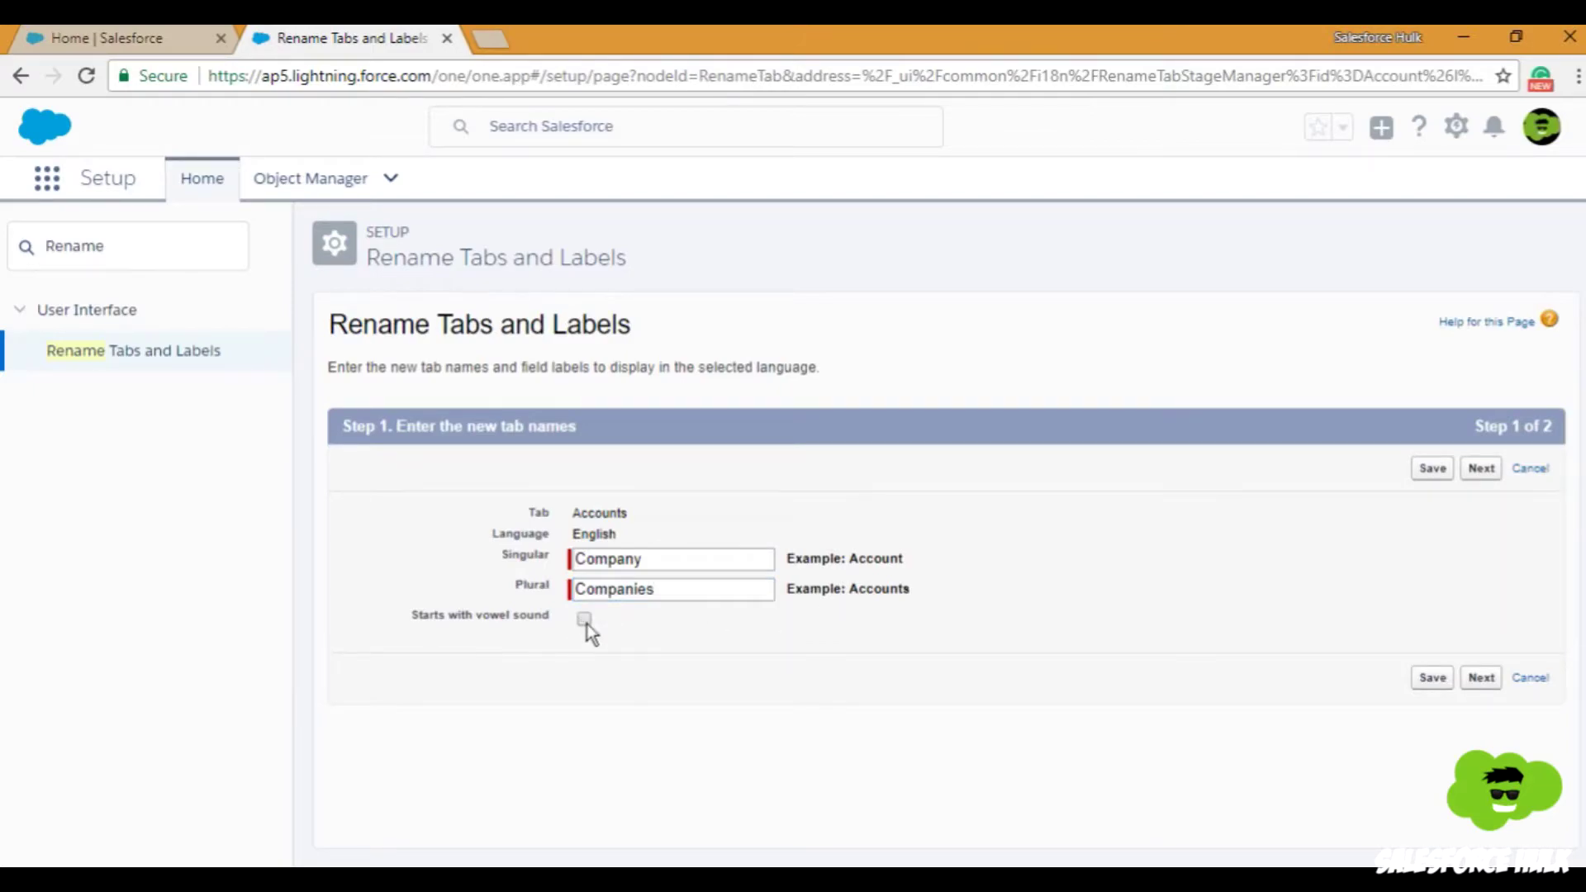
click(1482, 470)
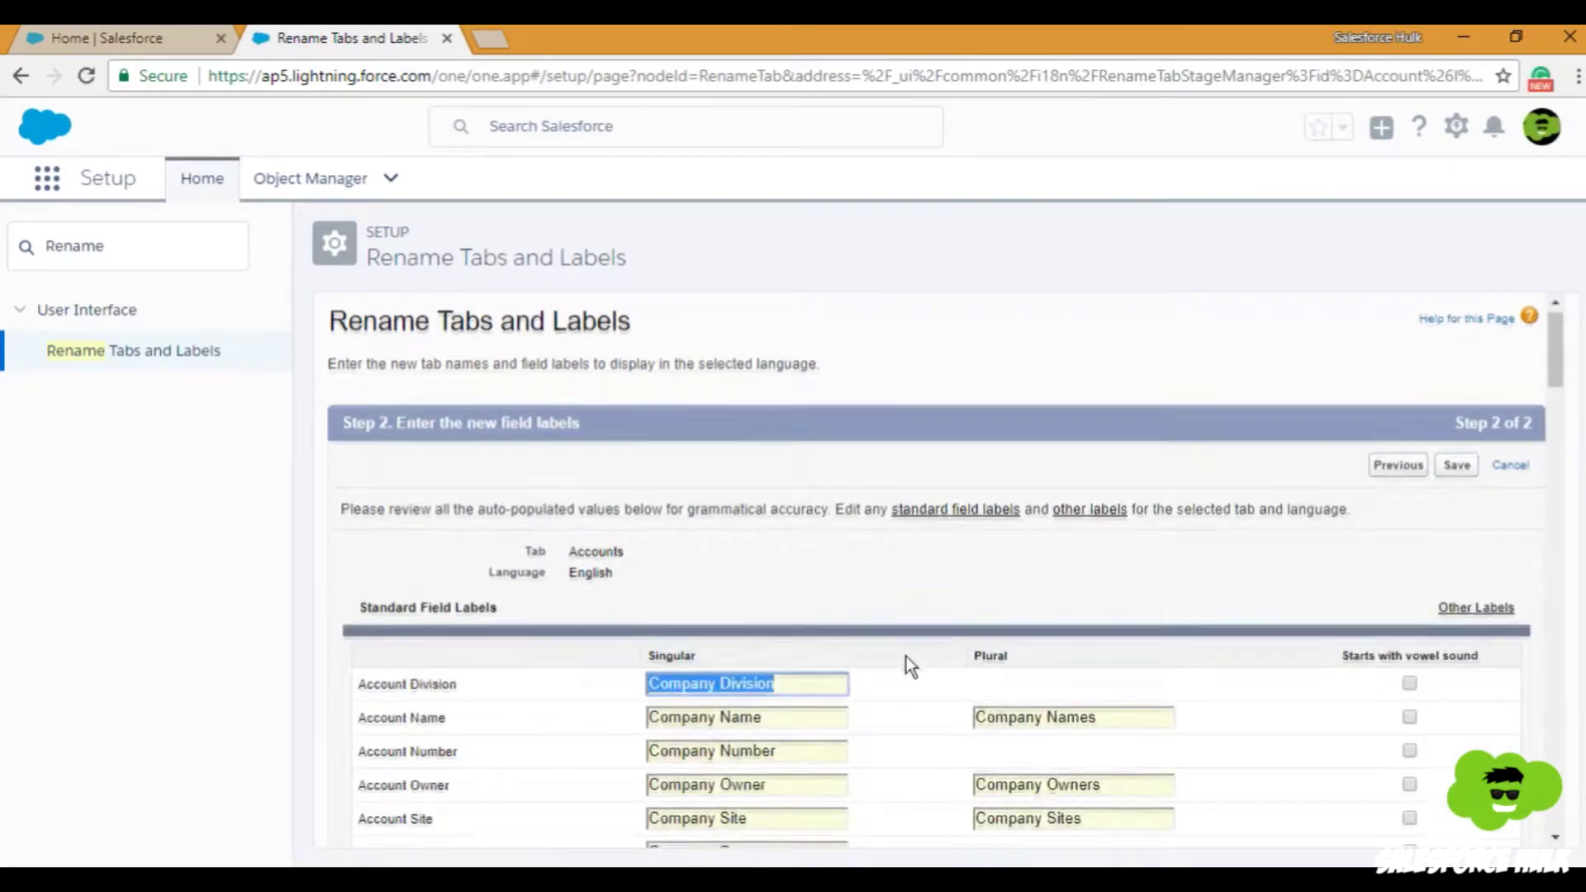
Step: Change the Billing Country field label to 'Billing Country of the Company'
scroll(905, 664, down, 3)
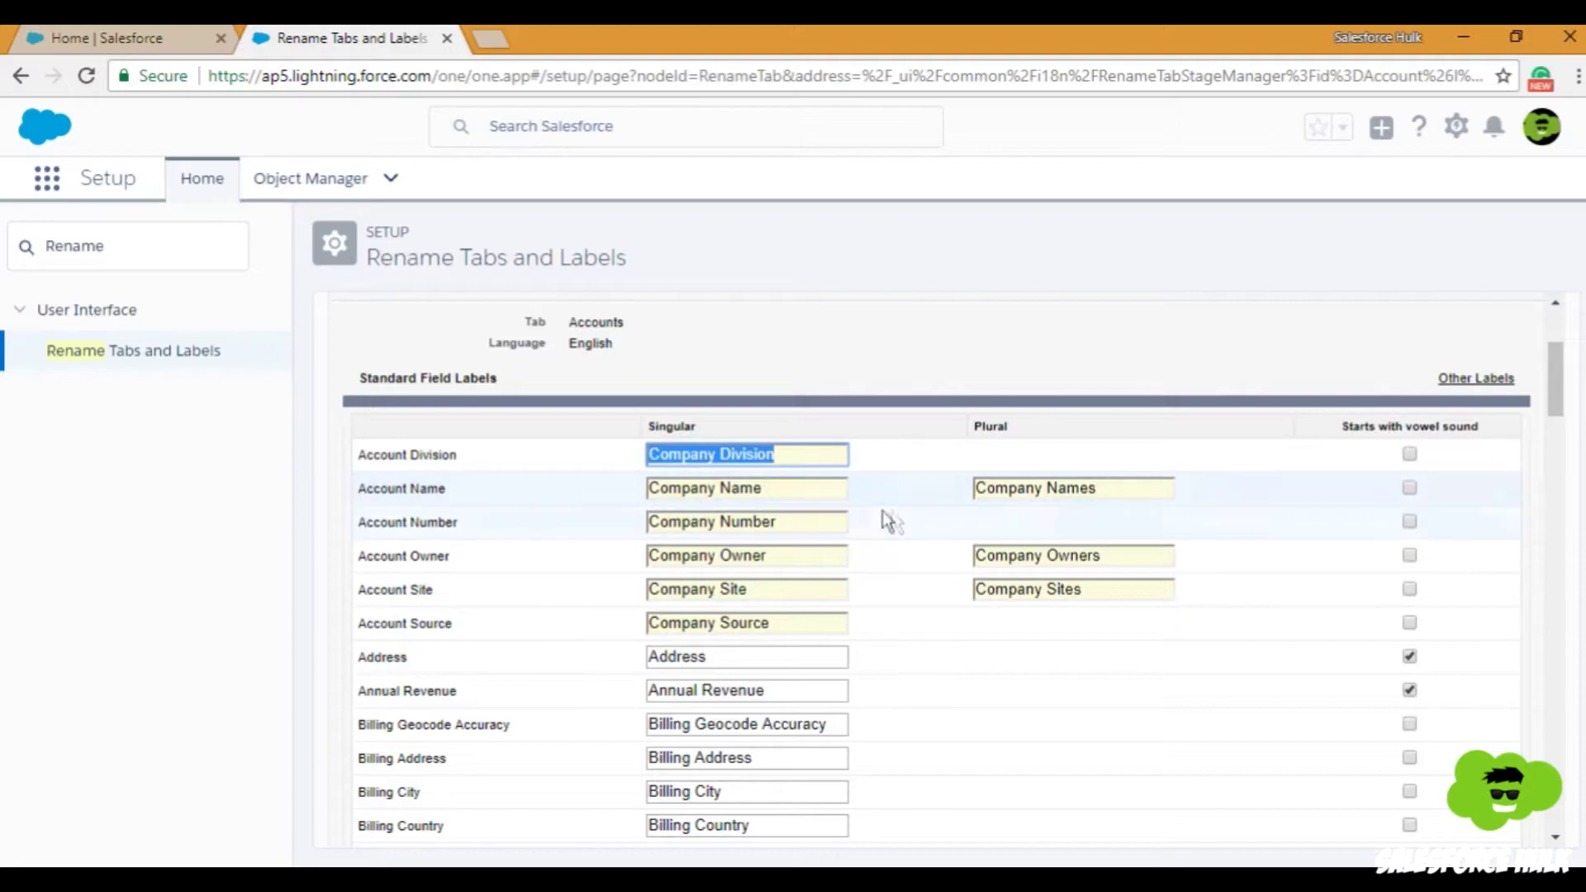
scroll(949, 570, down, 3)
scroll(782, 596, down, 1)
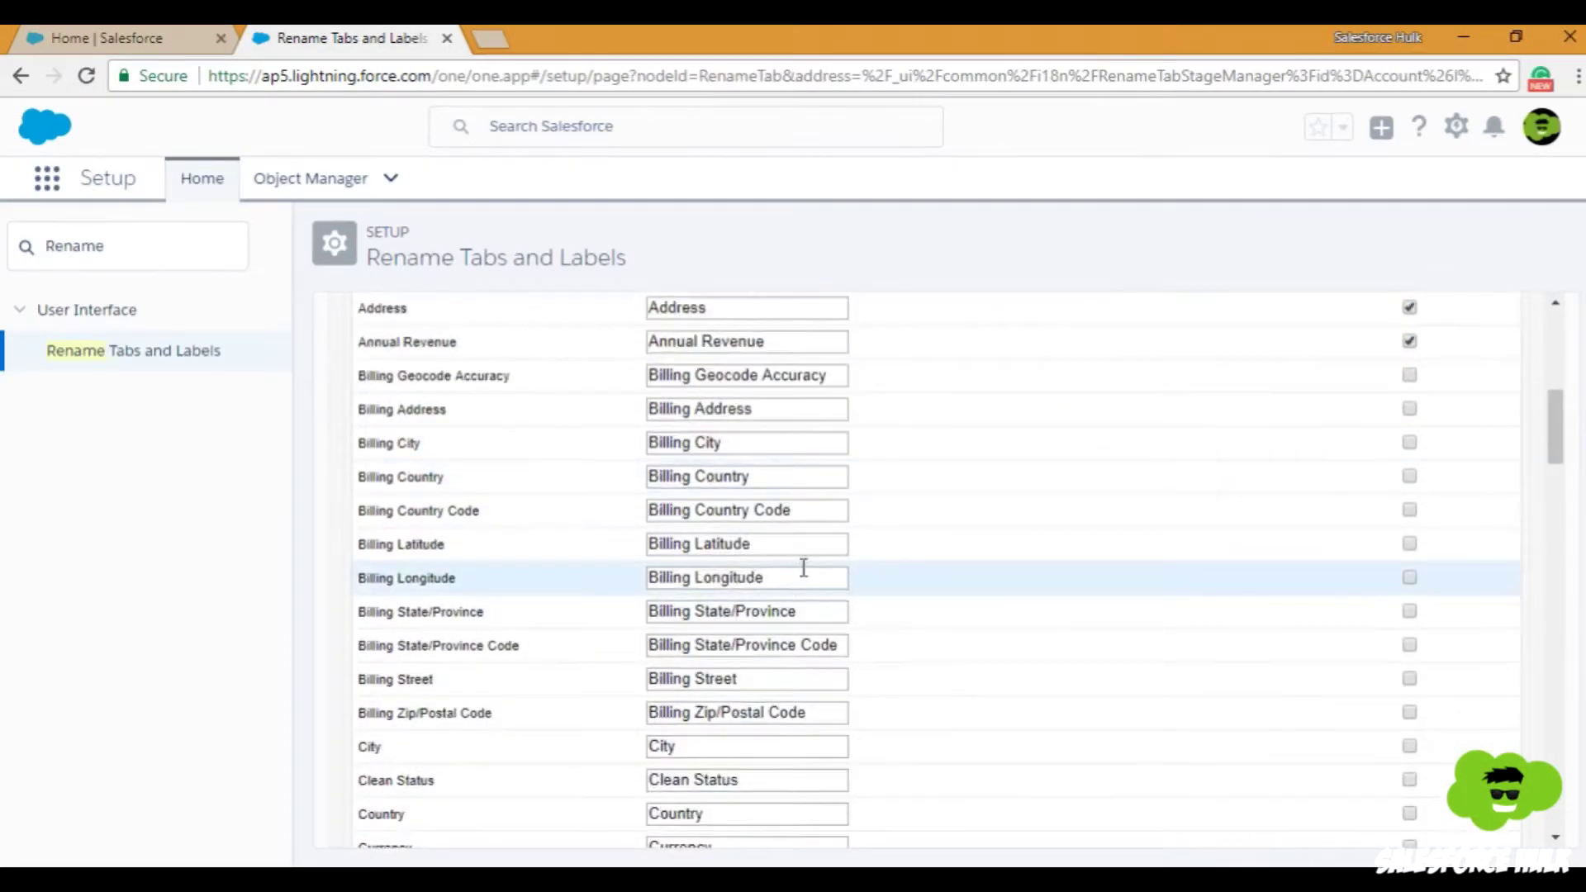
click(790, 476)
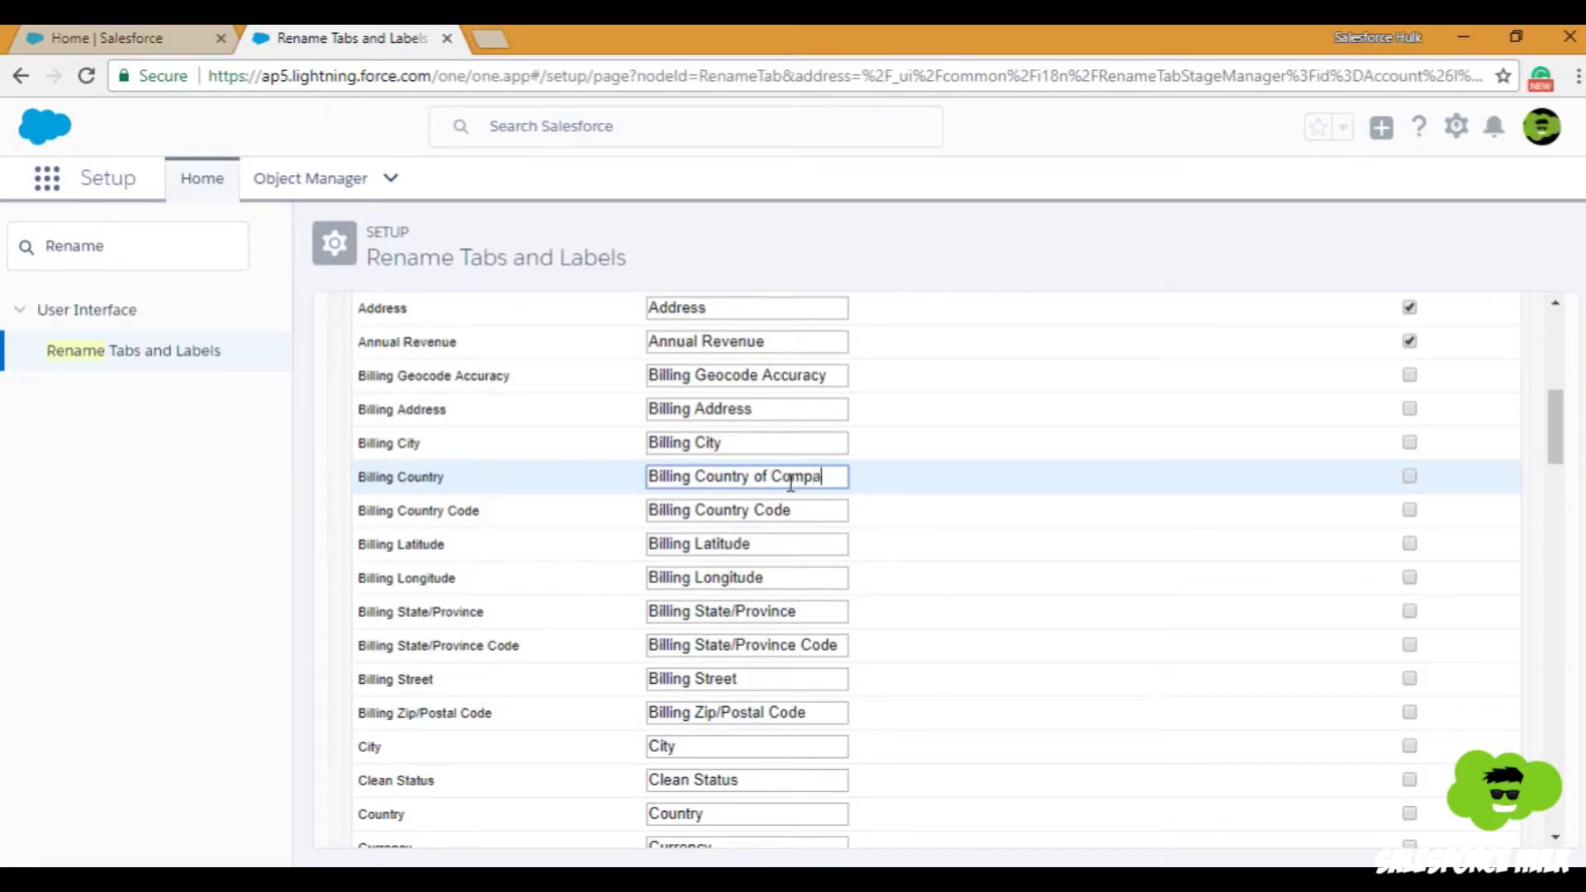
text(of Company)
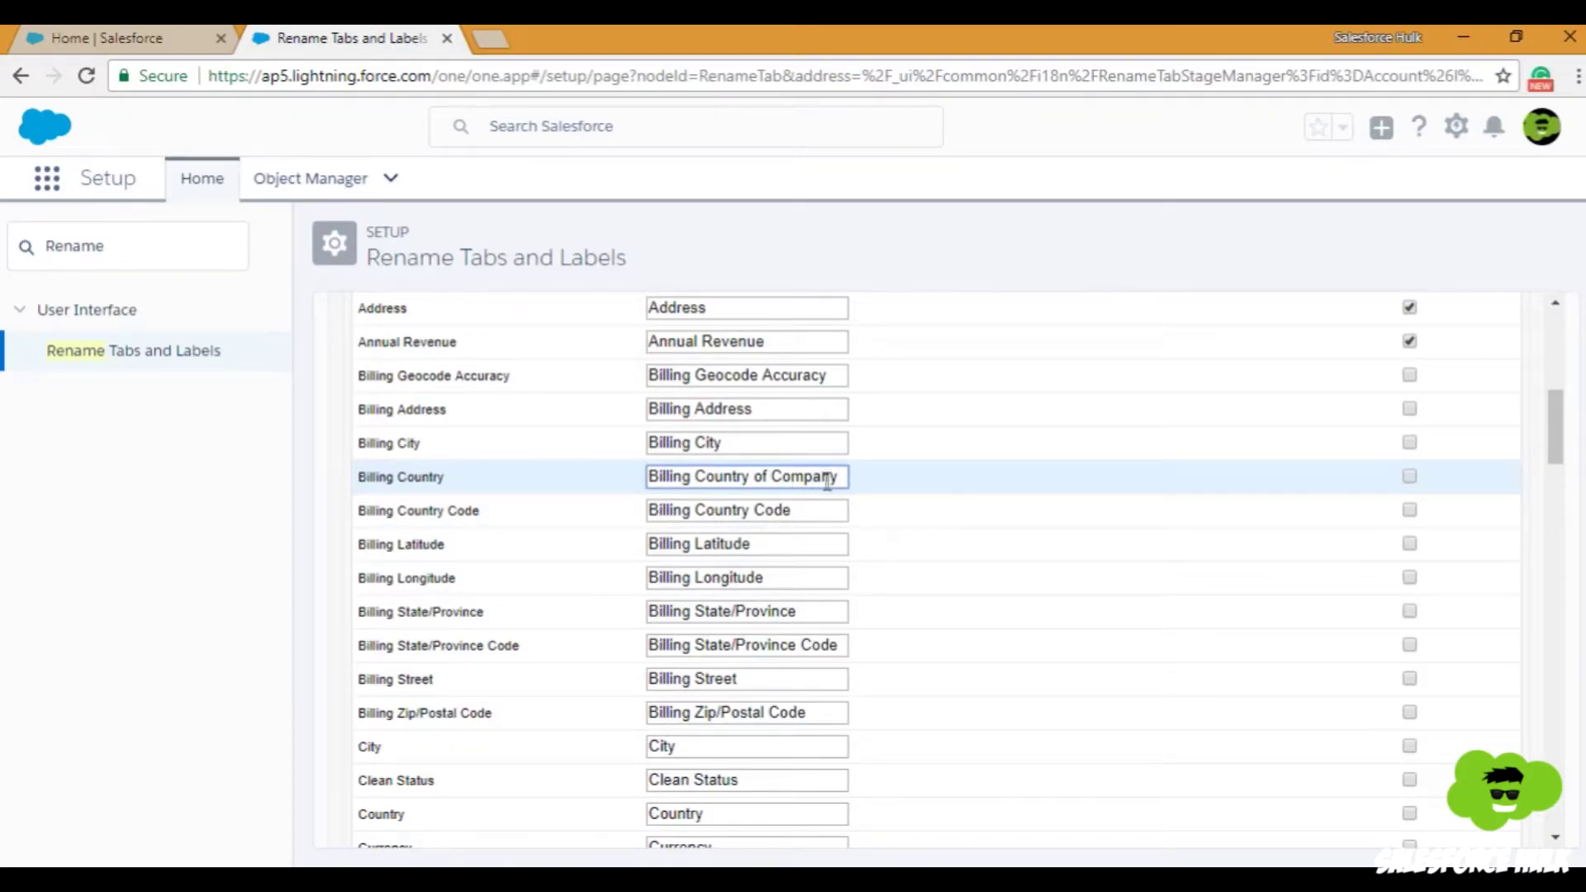
click(772, 478)
text(the)
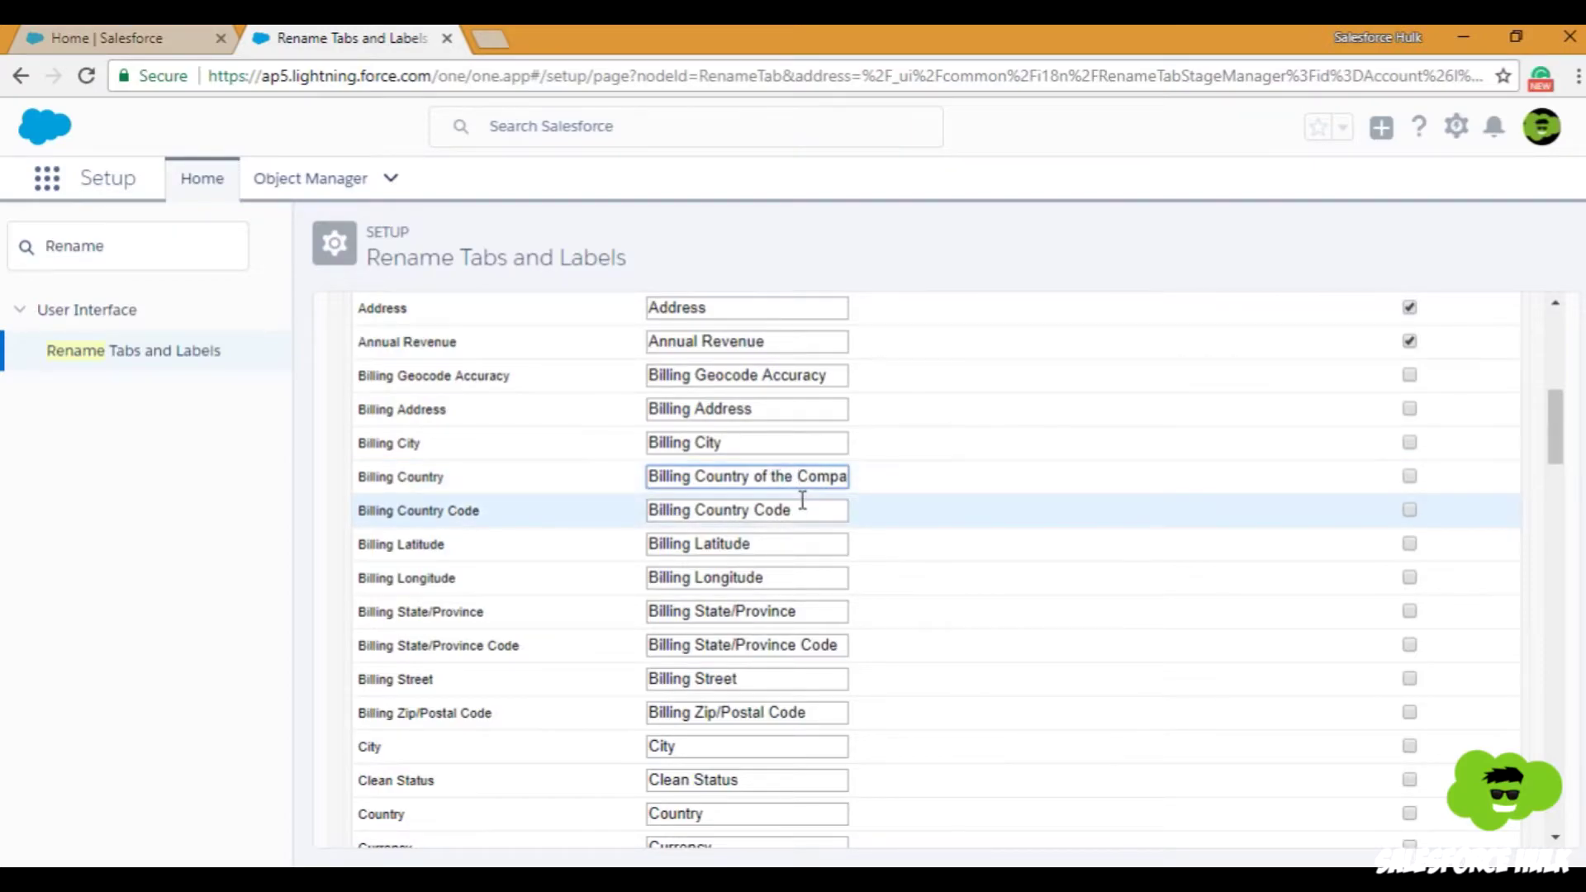
Step: Review the remaining auto-filled Company field labels
scroll(818, 501, down, 7)
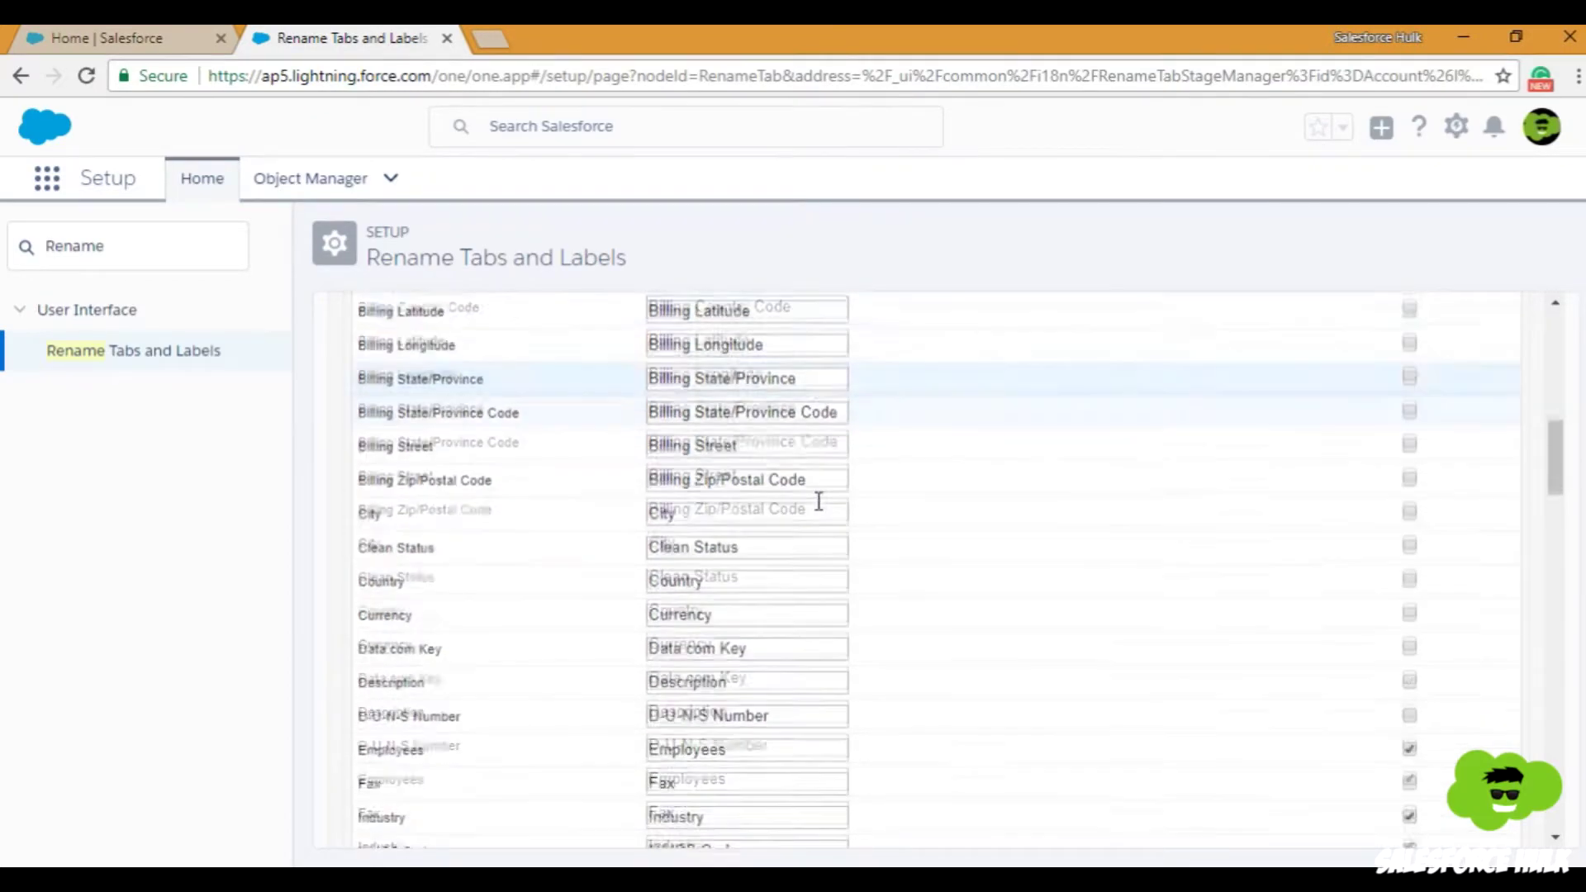
scroll(816, 502, down, 8)
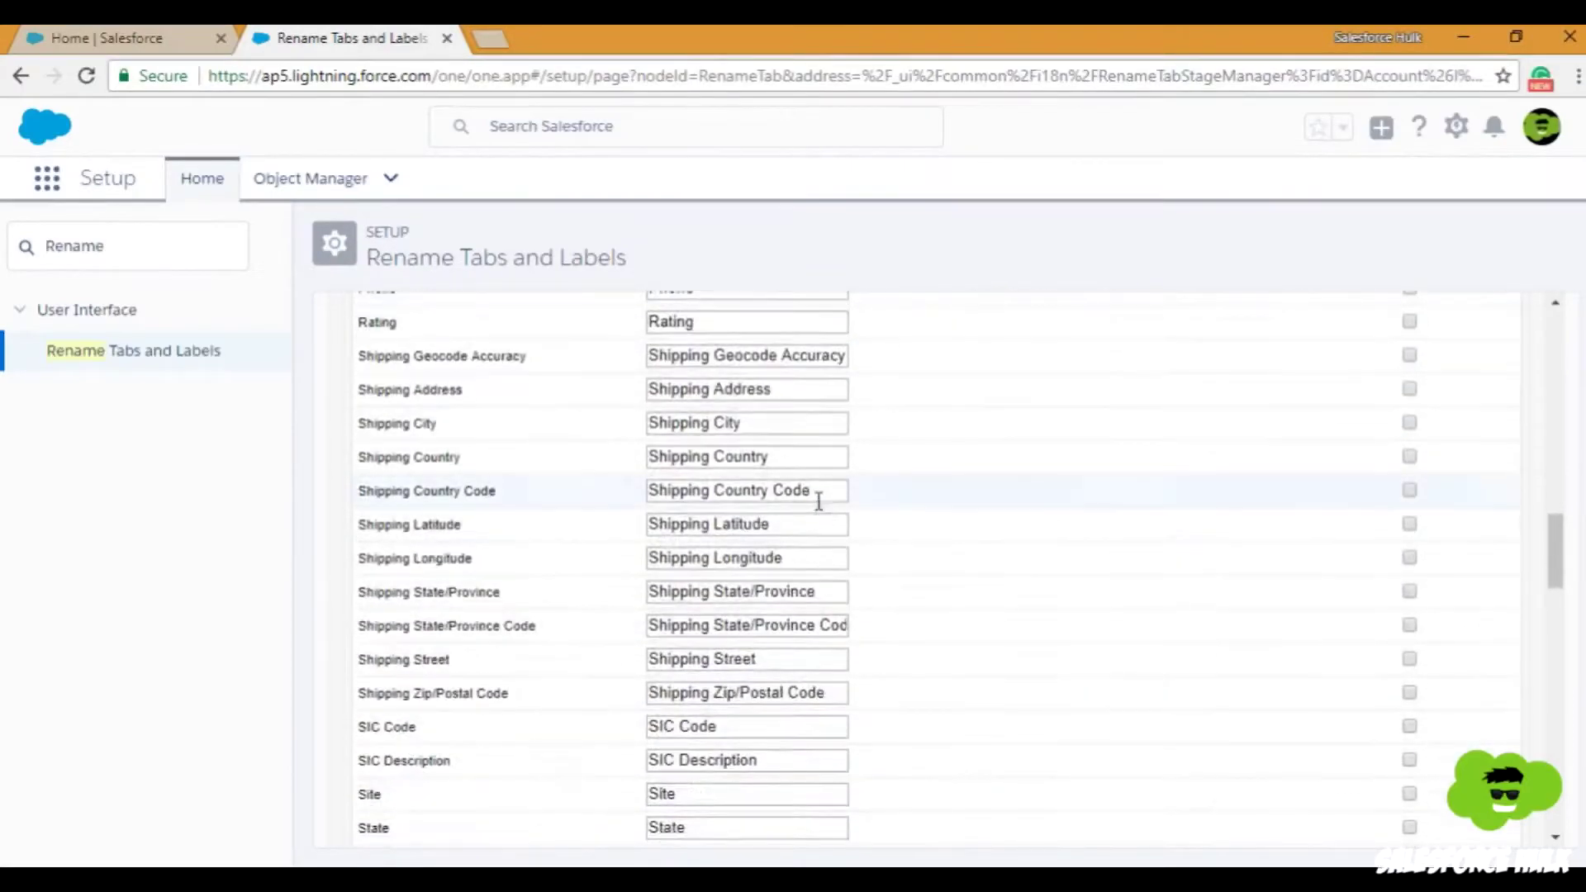
scroll(816, 502, down, 10)
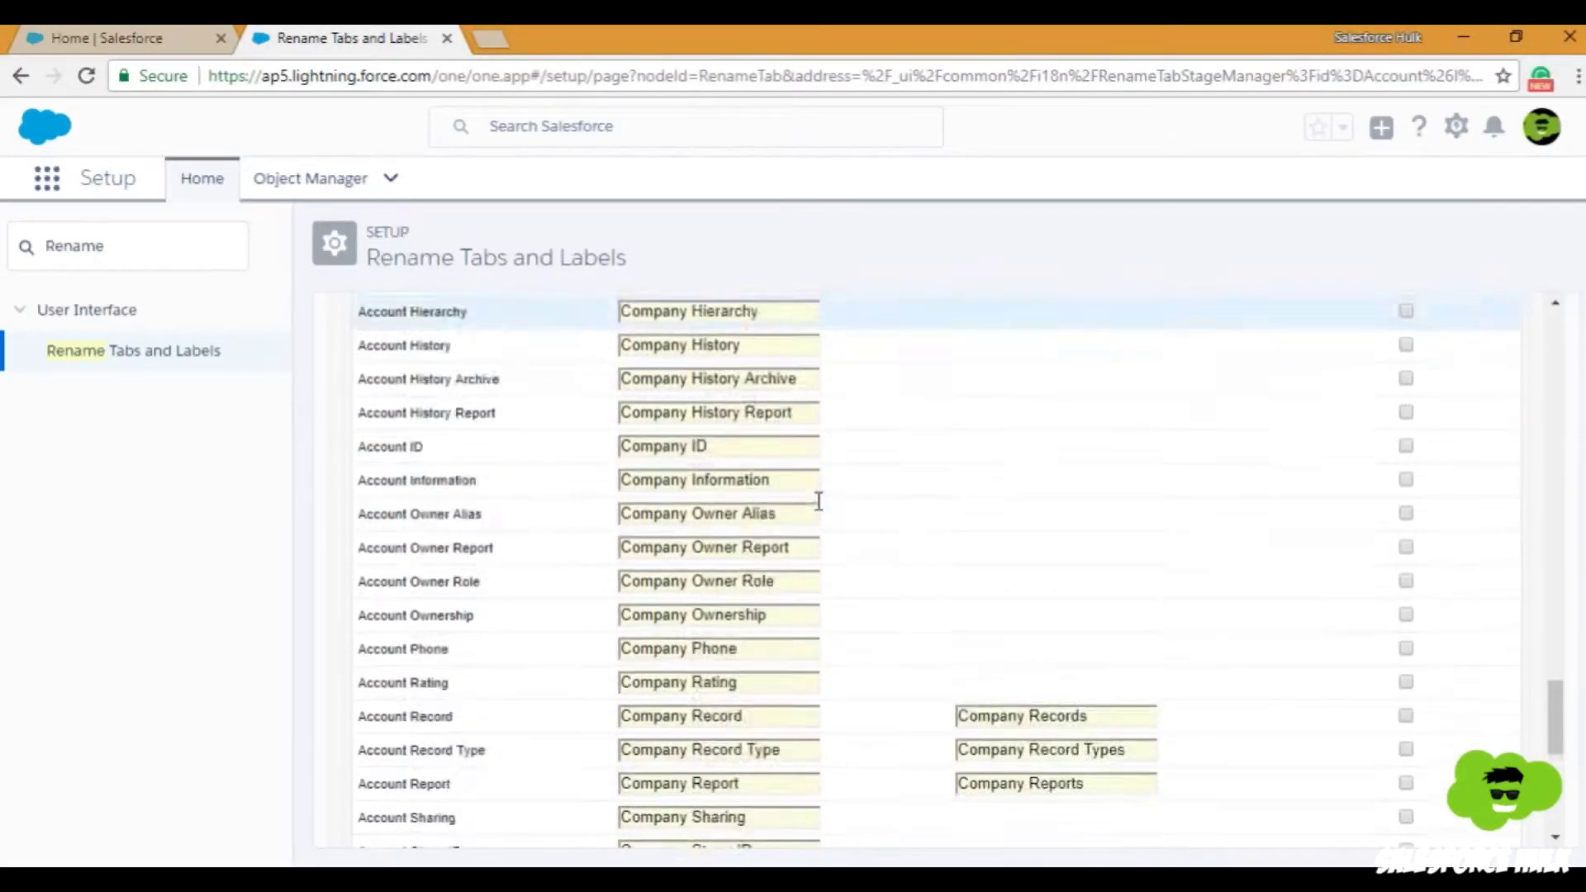
scroll(740, 590, down, 4)
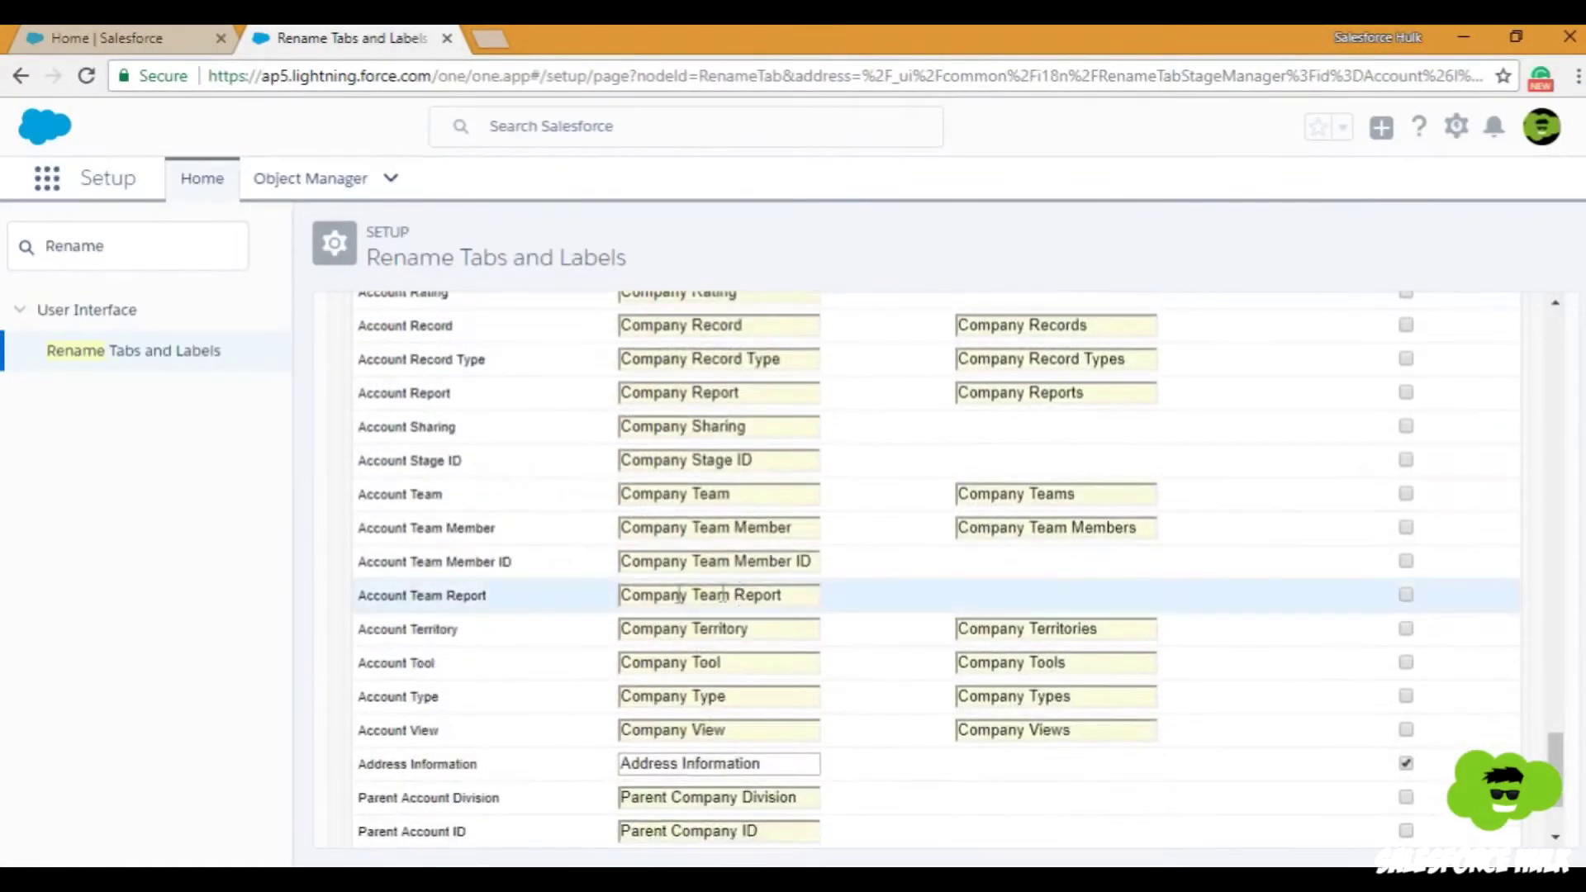
scroll(684, 565, down, 2)
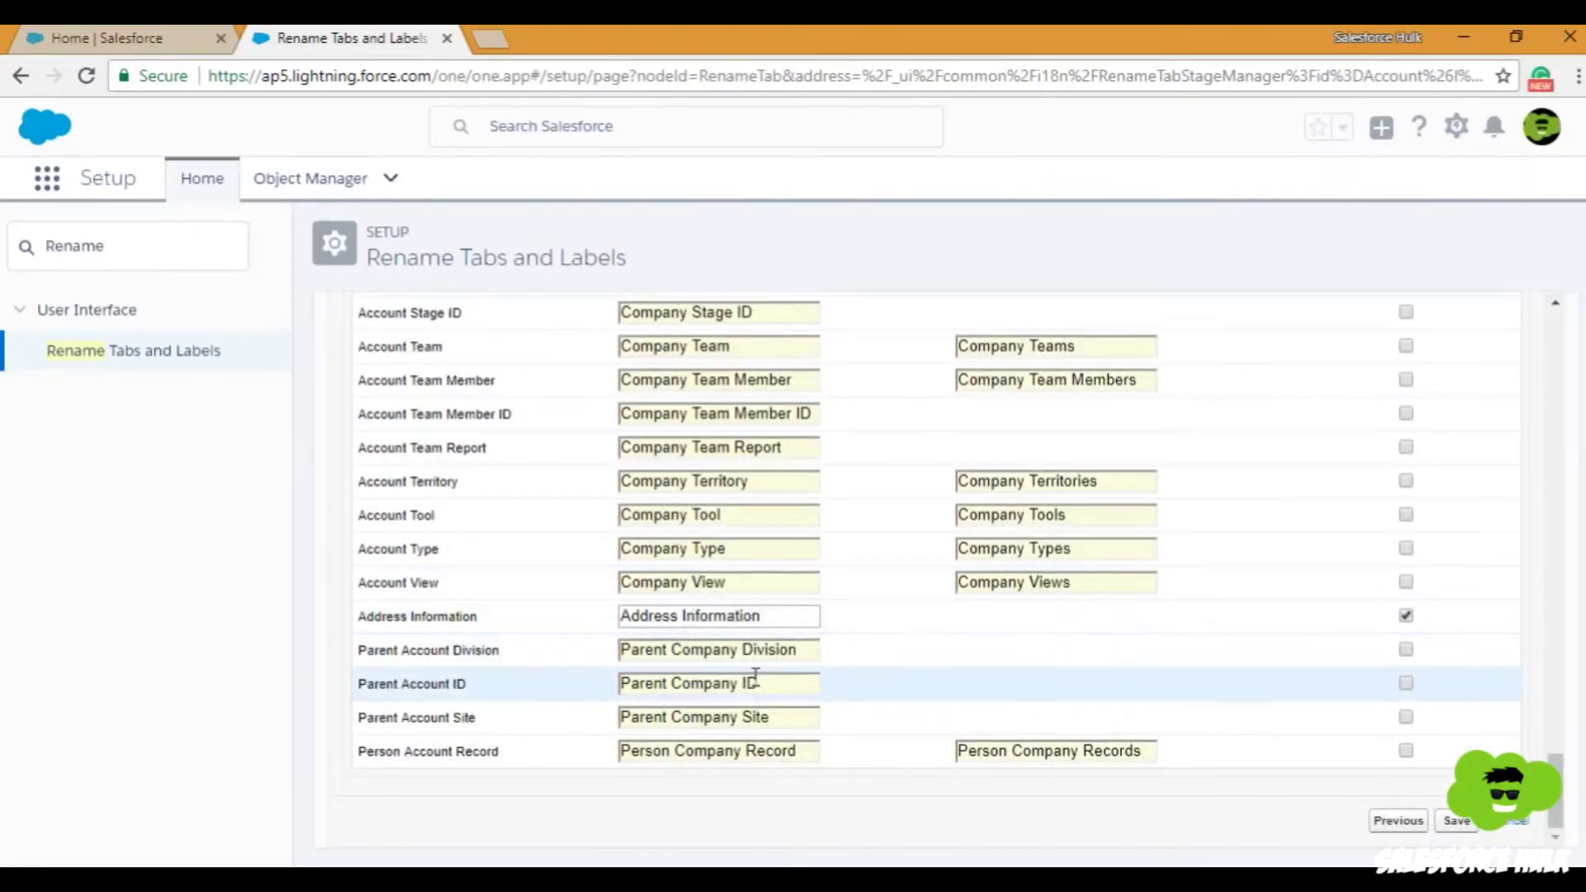
scroll(755, 675, up, 3)
click(683, 581)
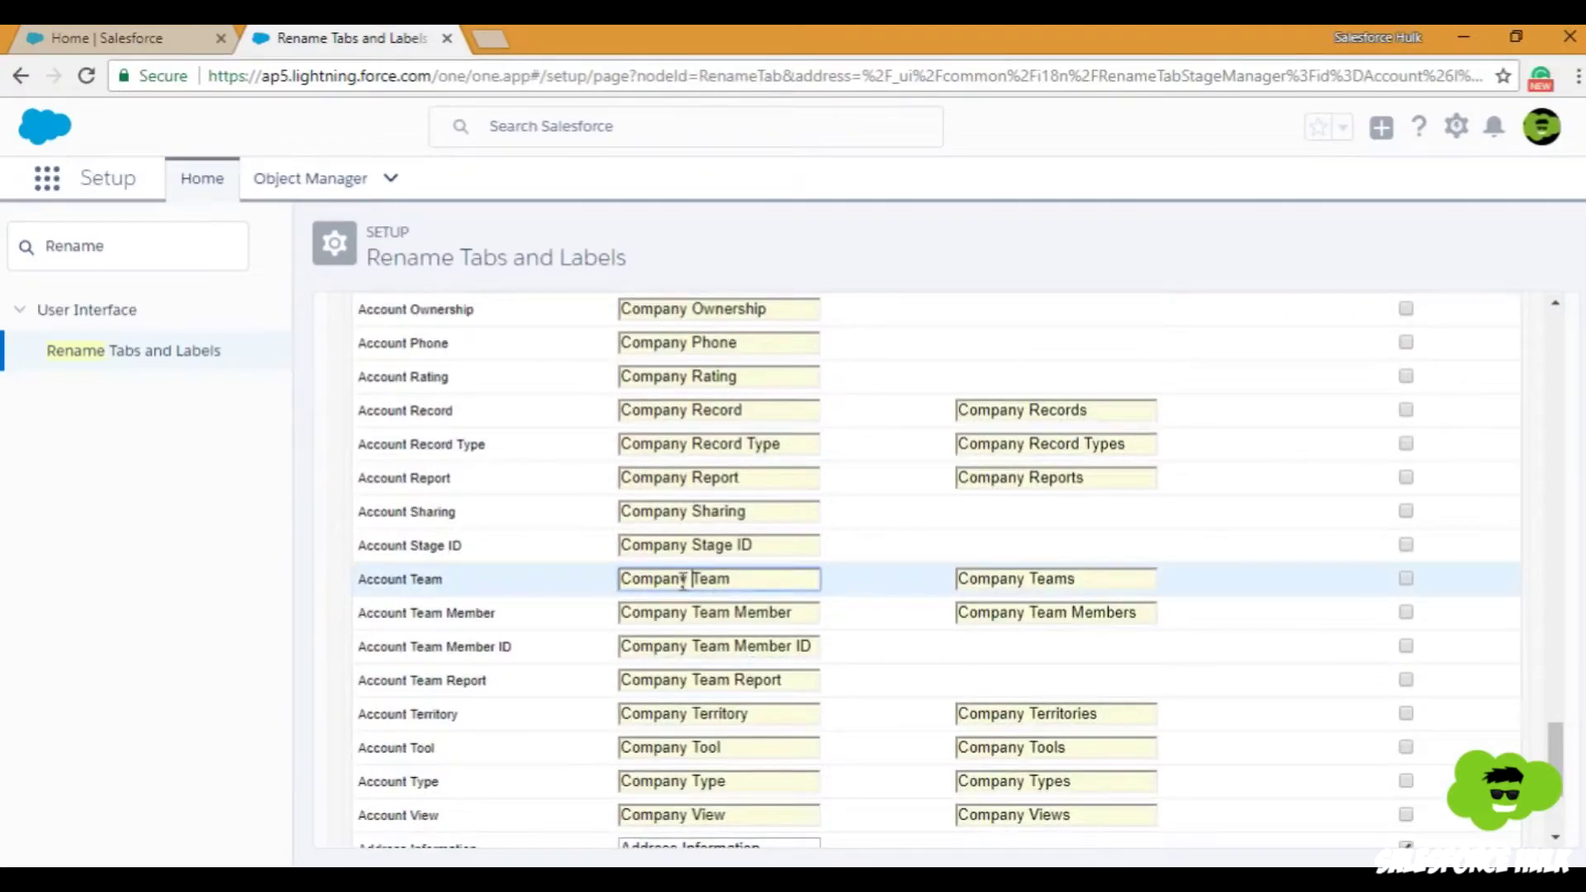
scroll(791, 597, up, 7)
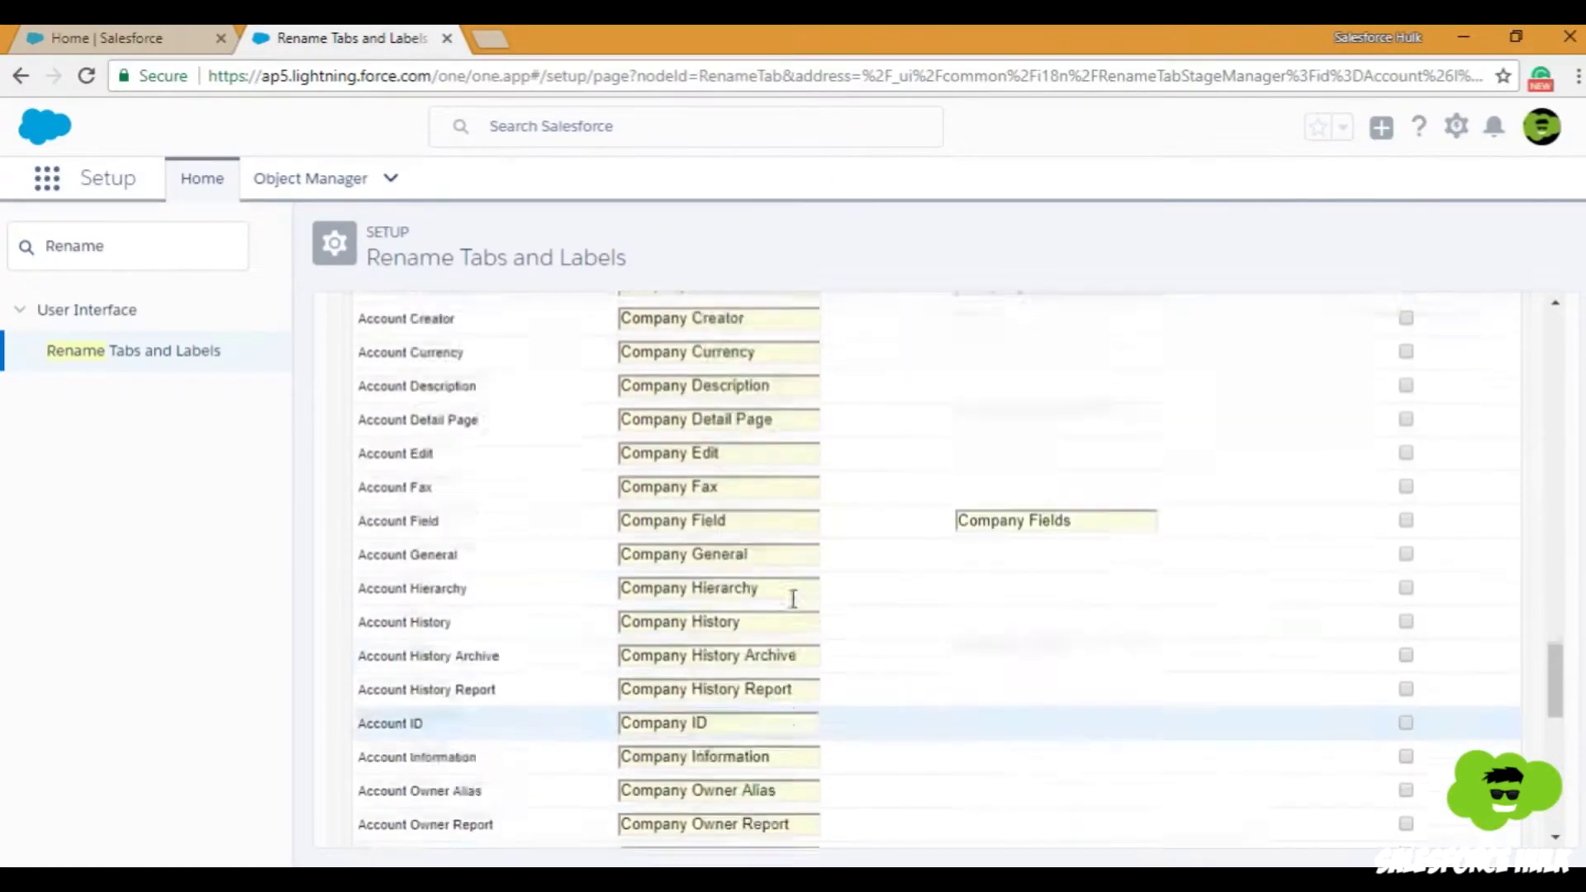
scroll(791, 598, up, 3)
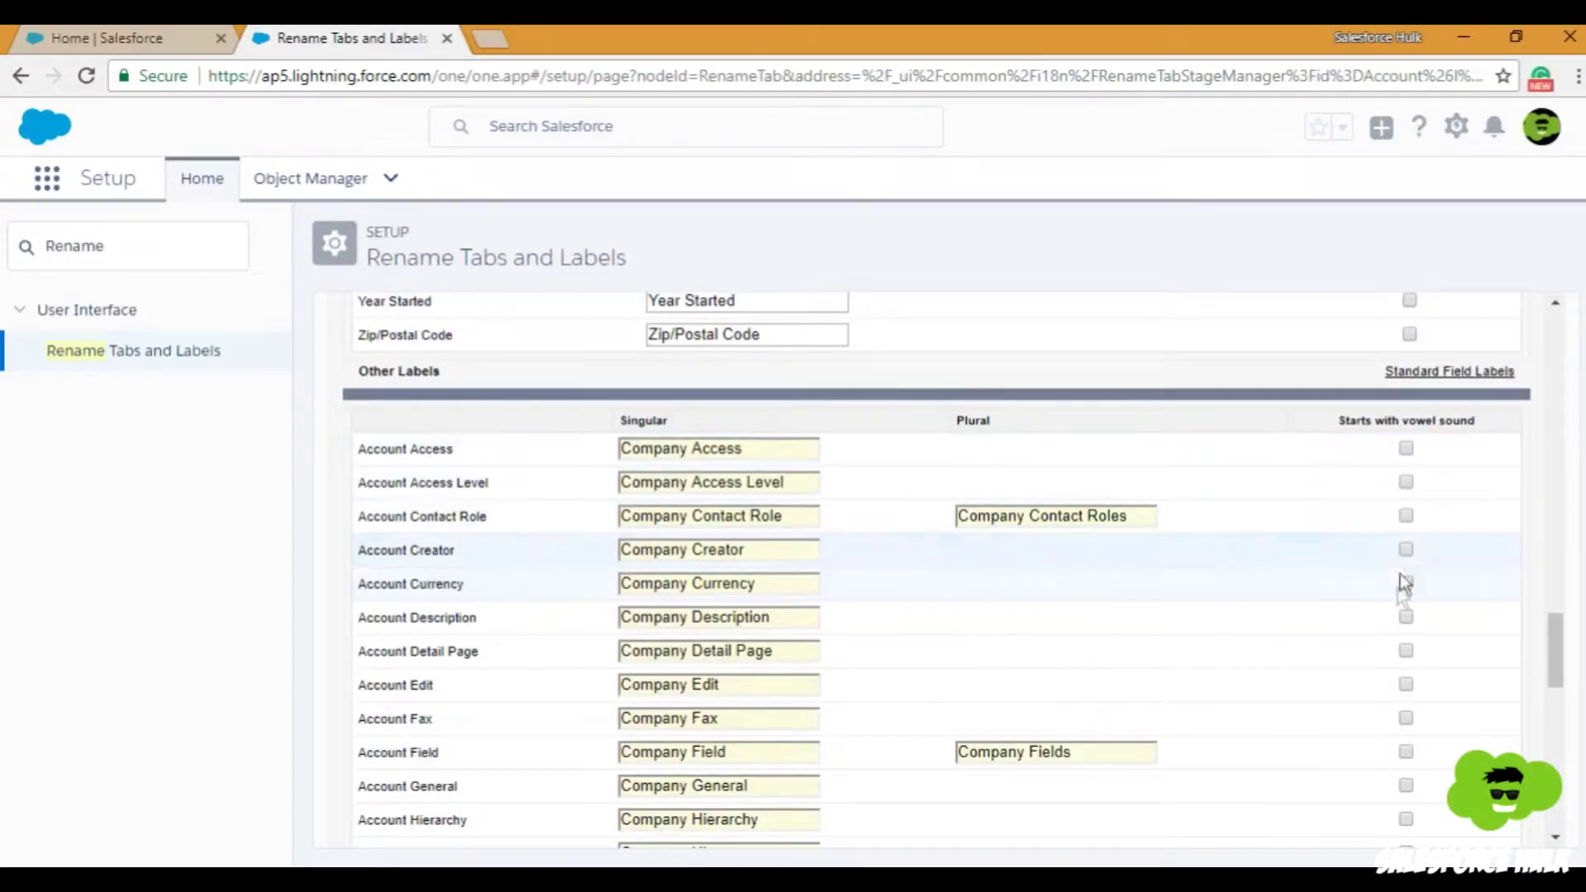
scroll(1411, 721, up, 10)
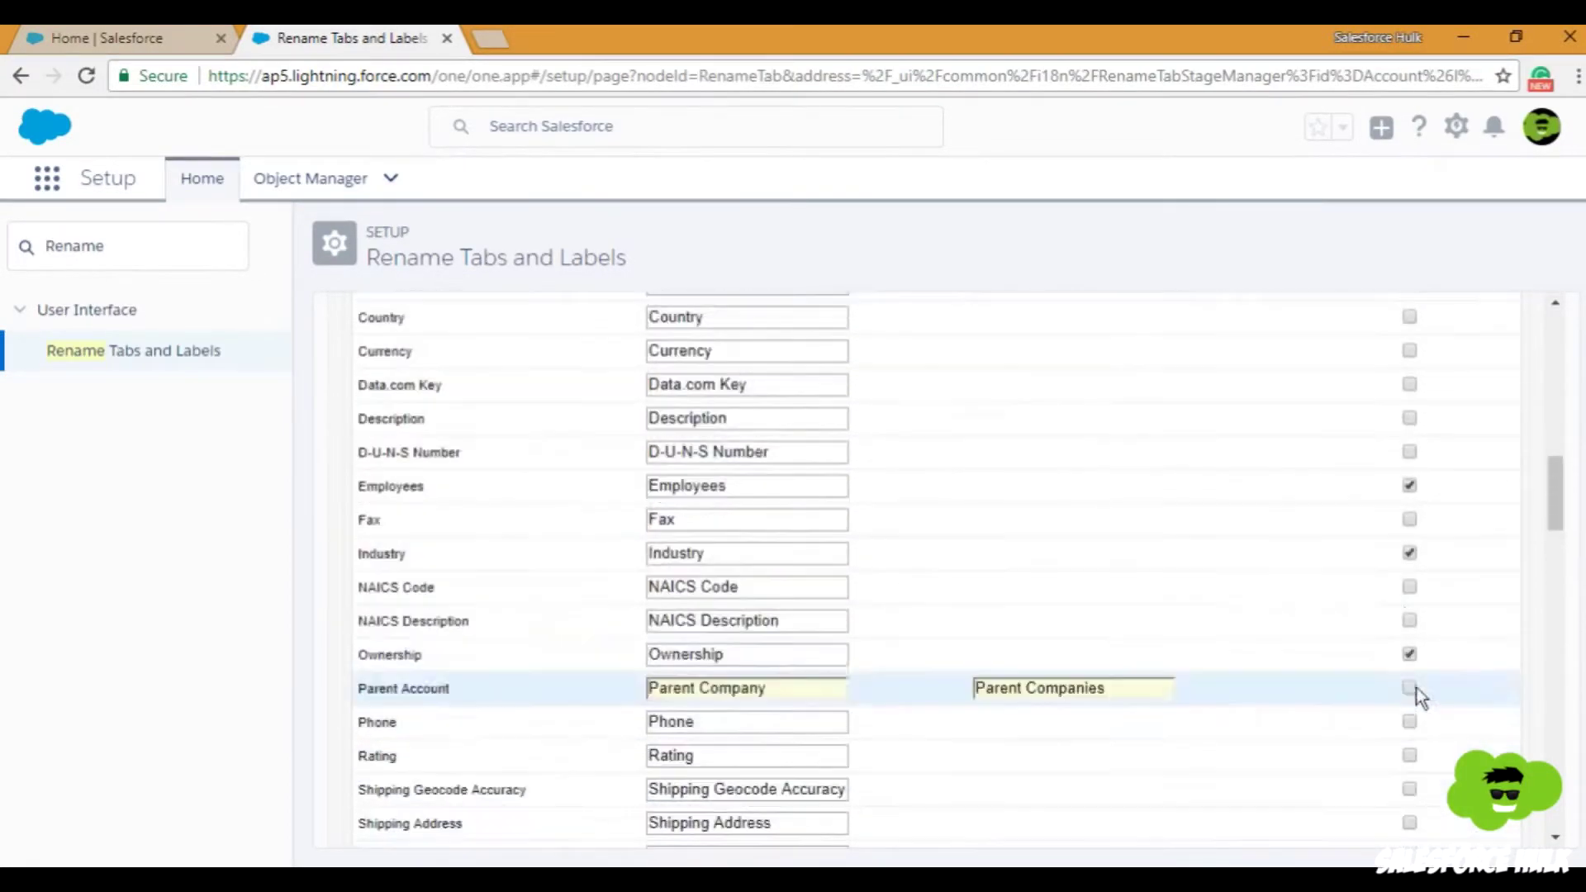
scroll(1417, 694, up, 10)
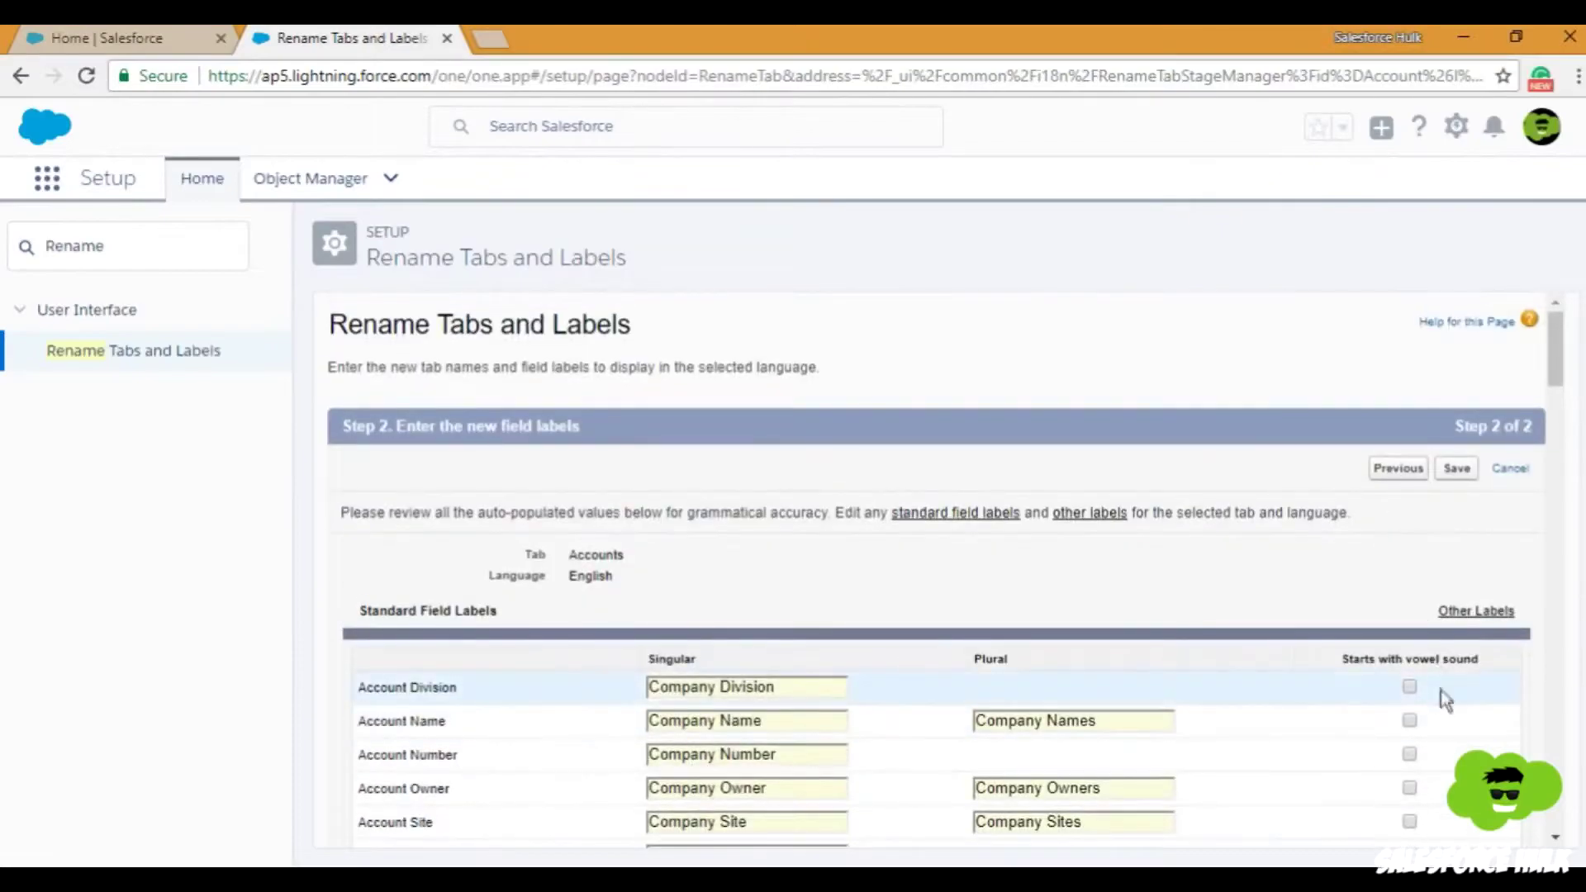
scroll(1443, 699, down, 3)
scroll(1436, 651, up, 3)
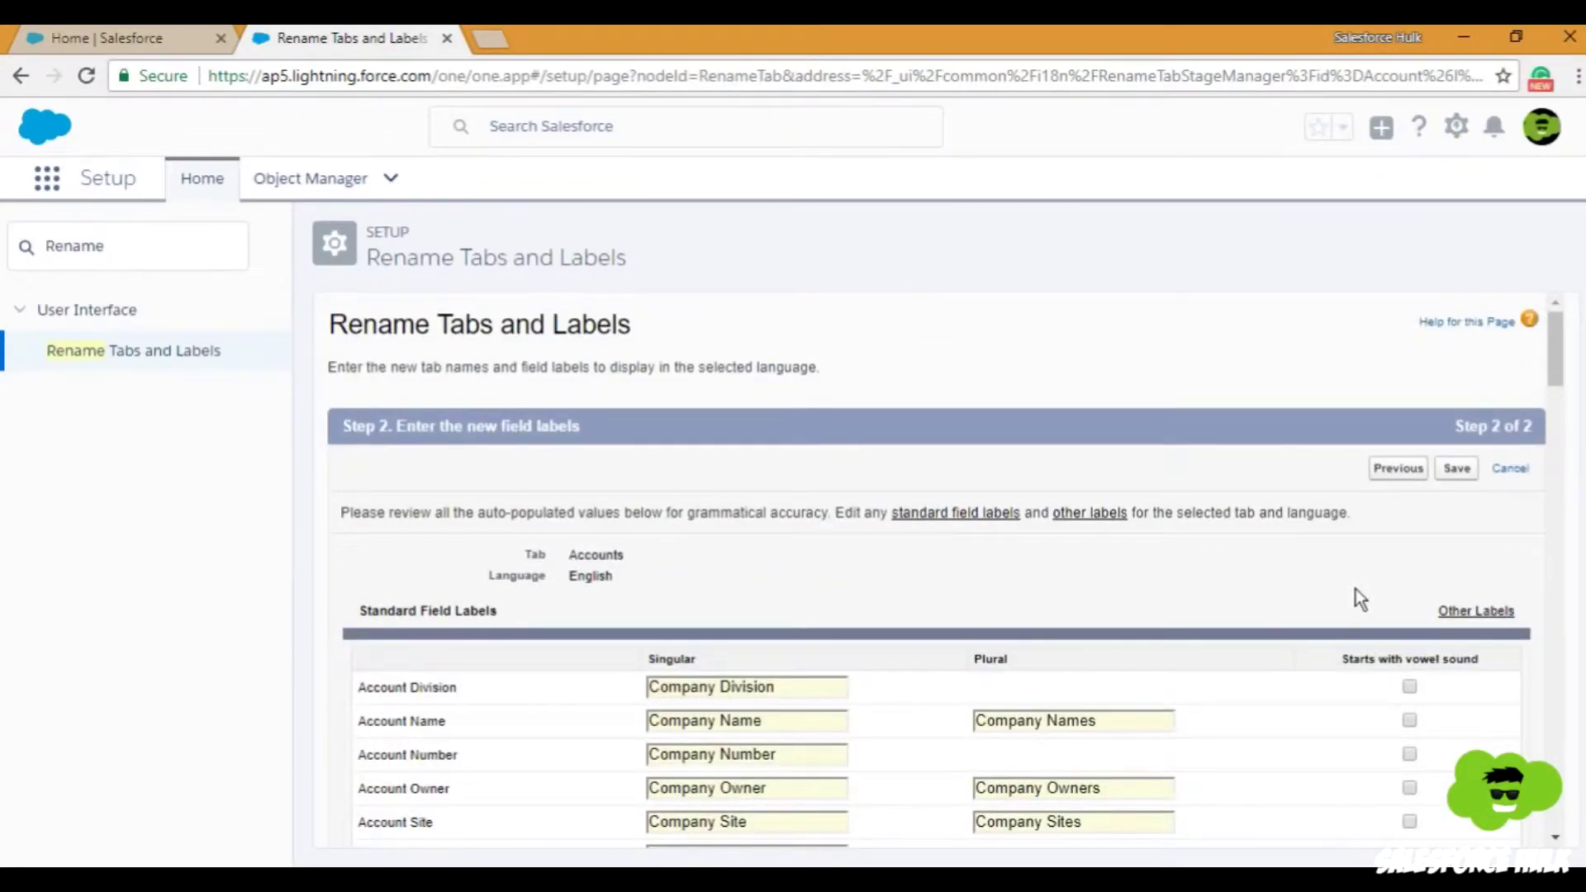
scroll(1355, 588, down, 3)
scroll(1420, 536, up, 3)
Step: Save the Company tab and field labels, then start editing the Cases tab
click(1458, 471)
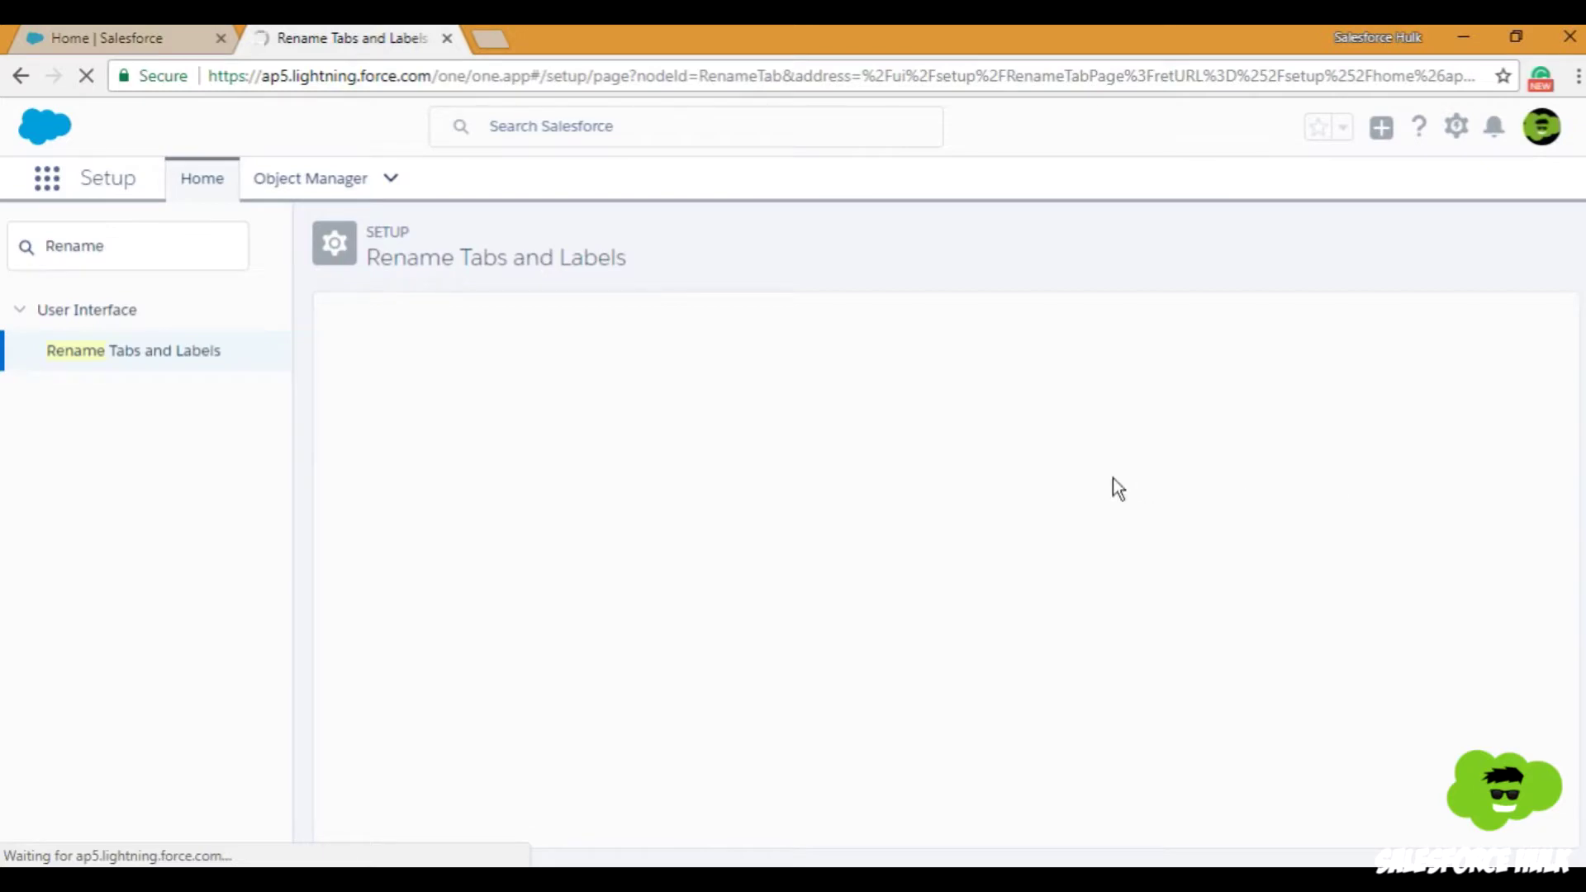
scroll(502, 498, down, 4)
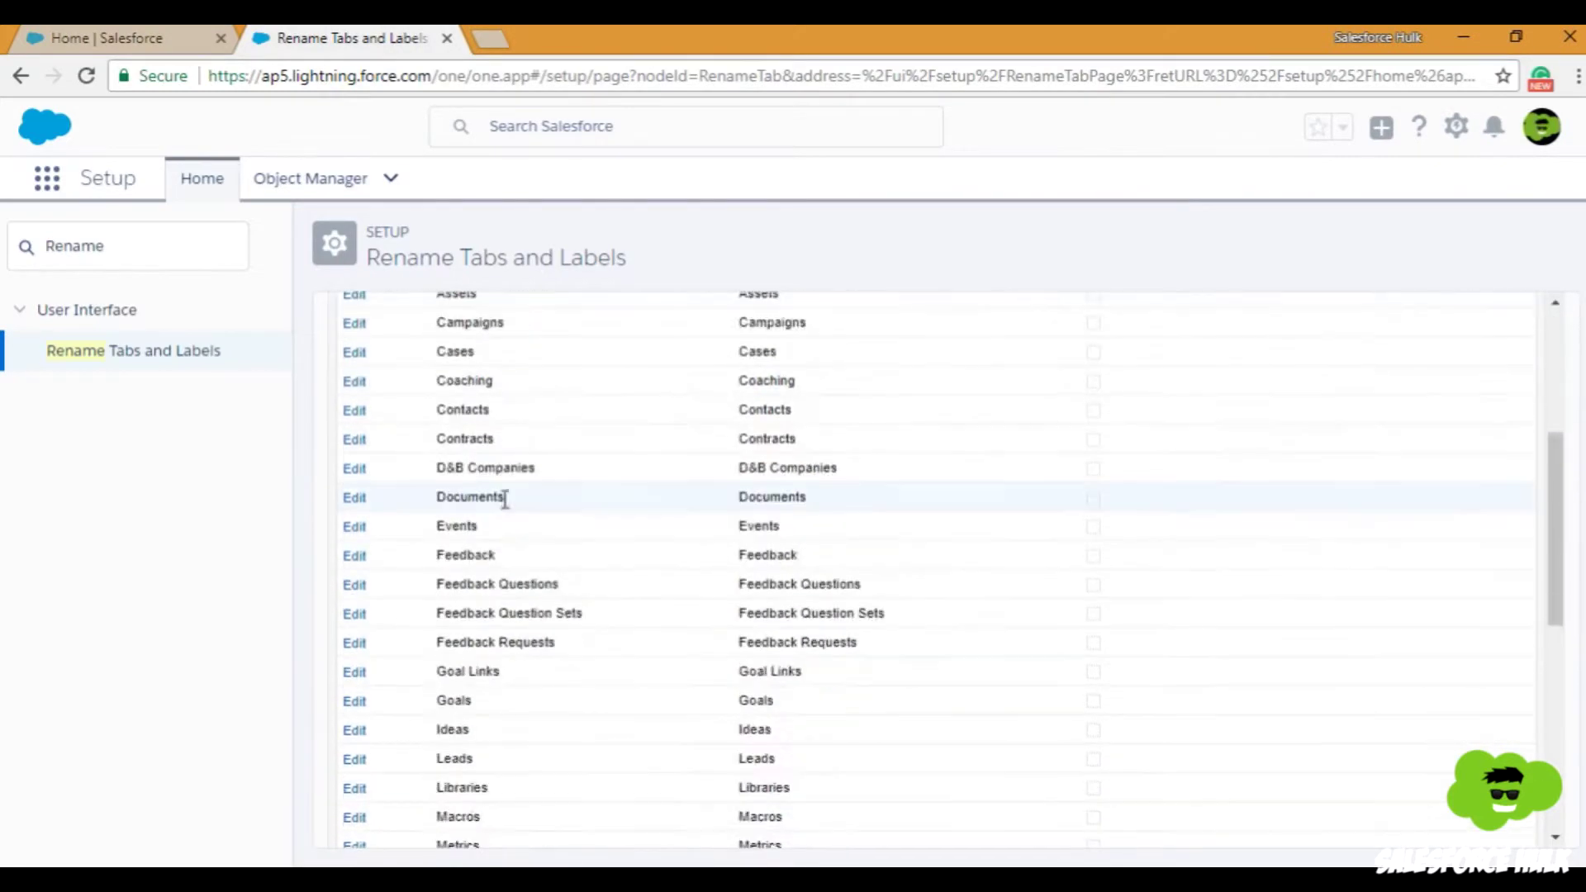
click(357, 353)
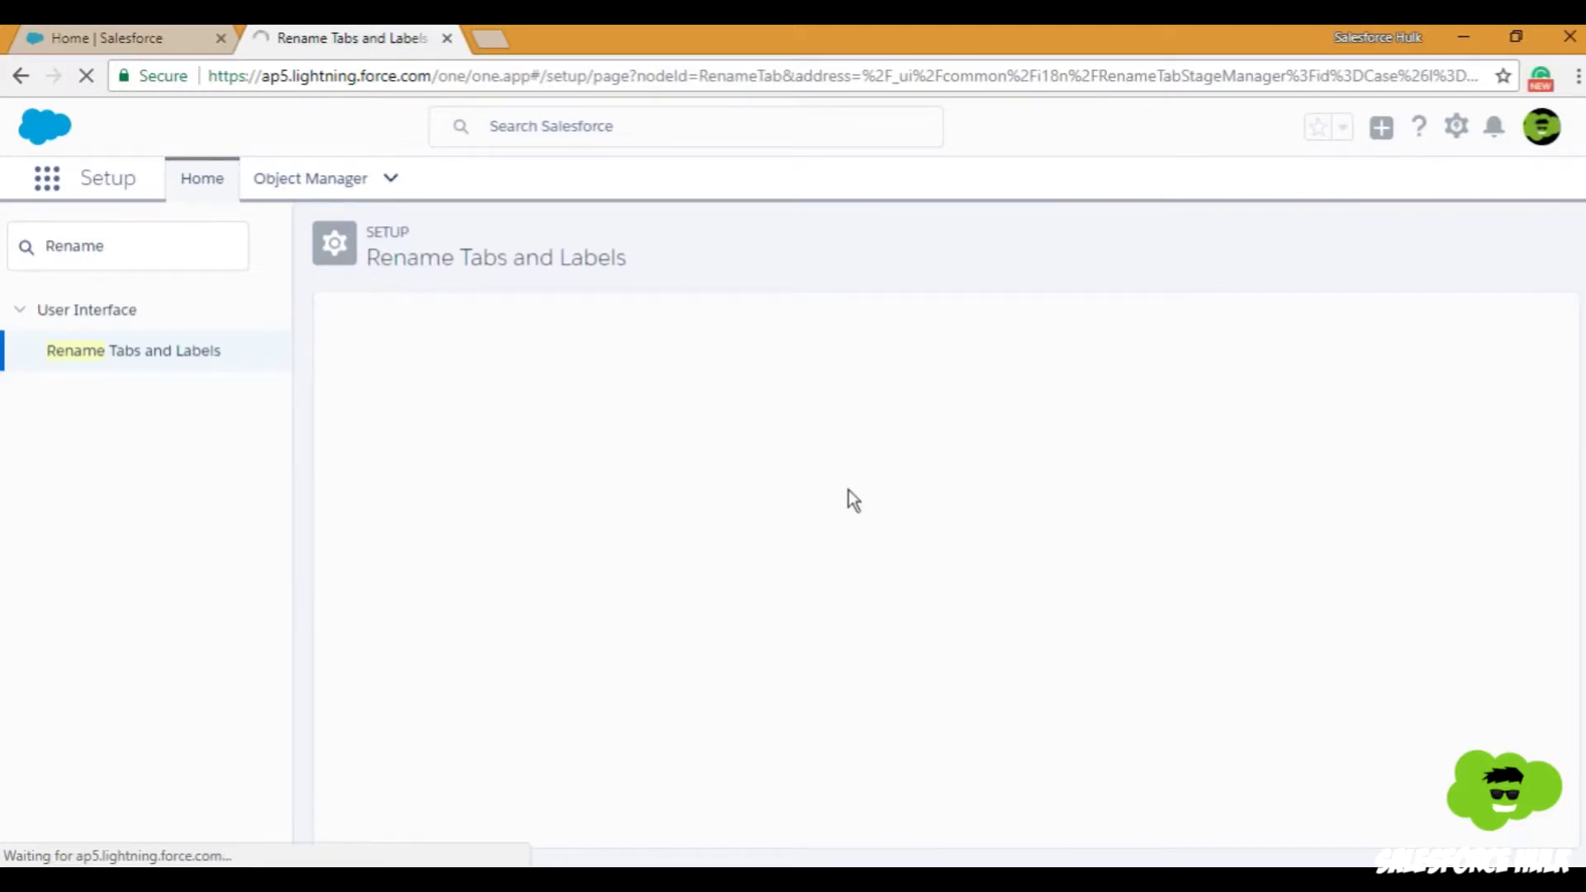
Step: Rename Cases to Issue / Issues with 'Starts with vowel sound' ticked, then continue
double_click(658, 555)
key(BackSpace)
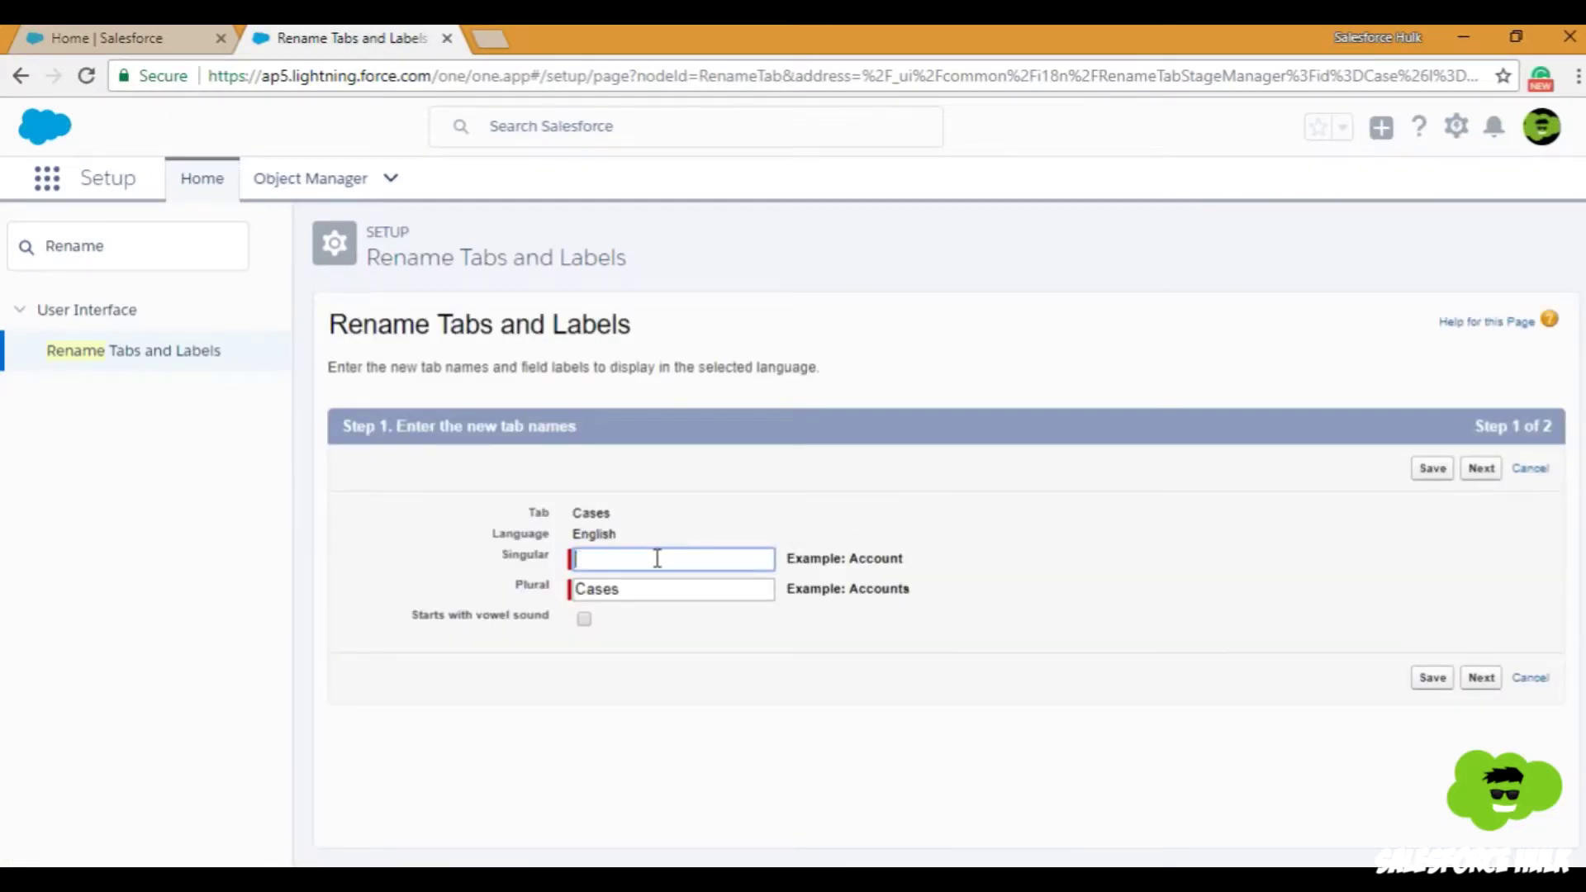
text(Issue)
key(Tab)
text(I)
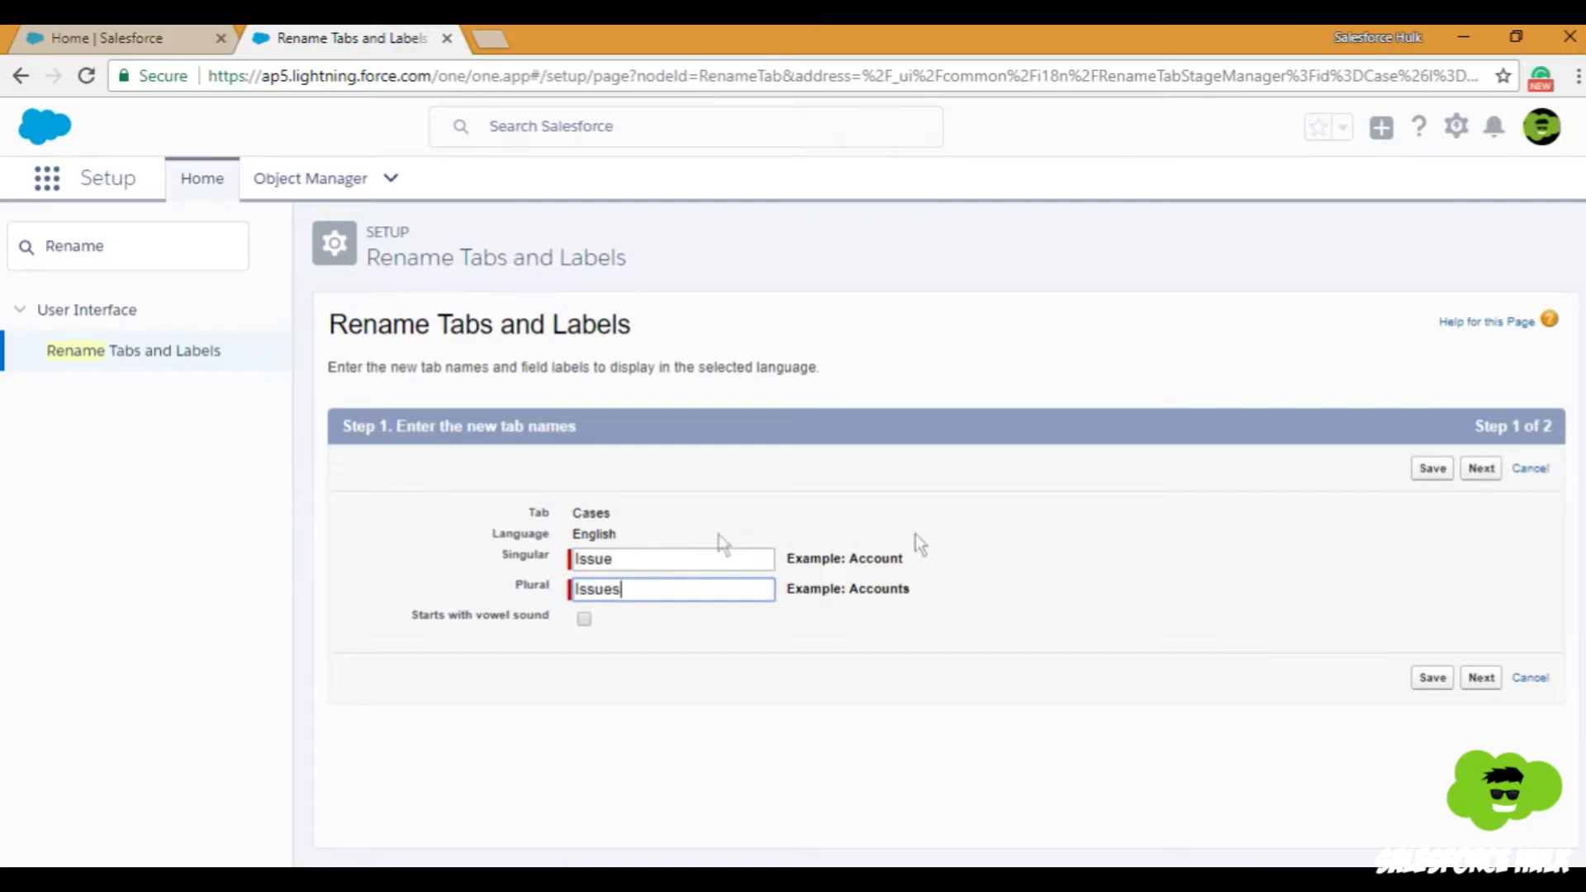
click(584, 621)
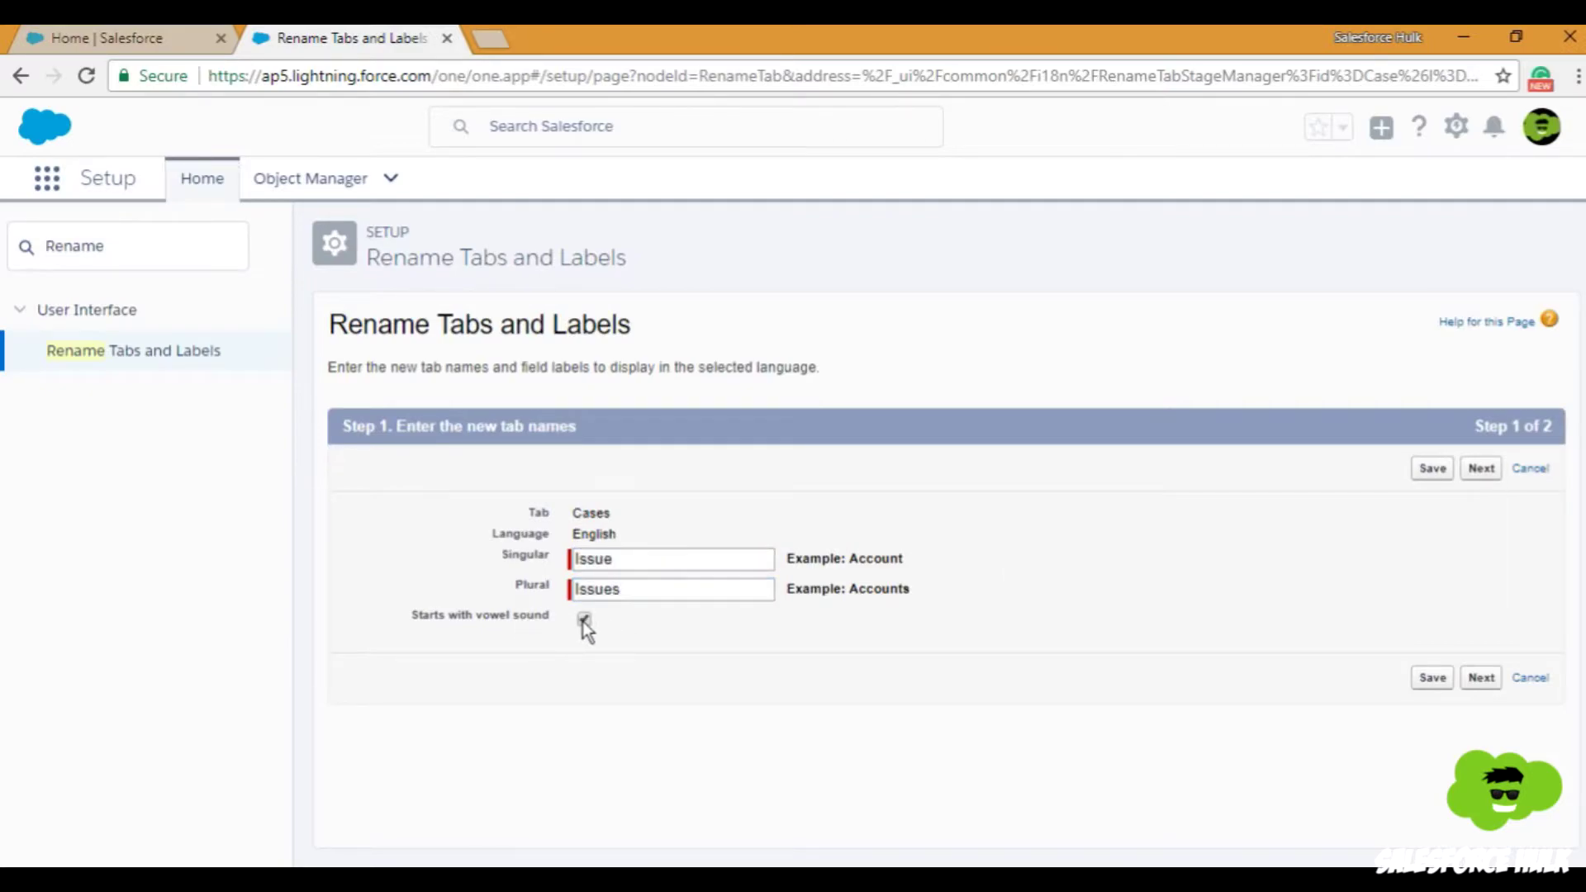
click(1477, 469)
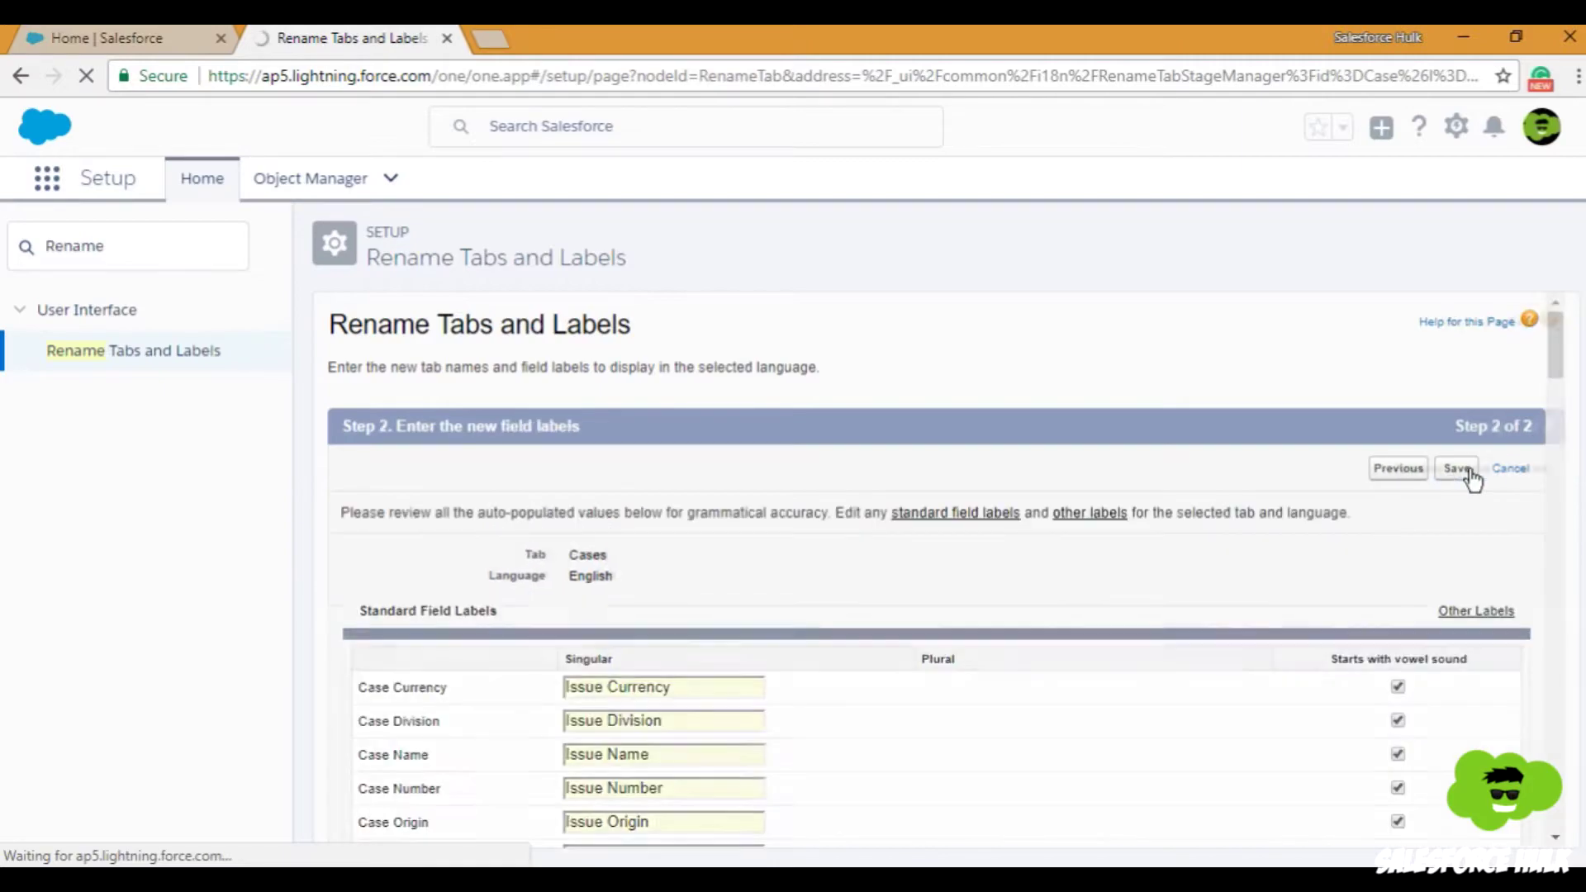
Step: Review the auto-filled Issue field labels and save them
scroll(884, 655, down, 4)
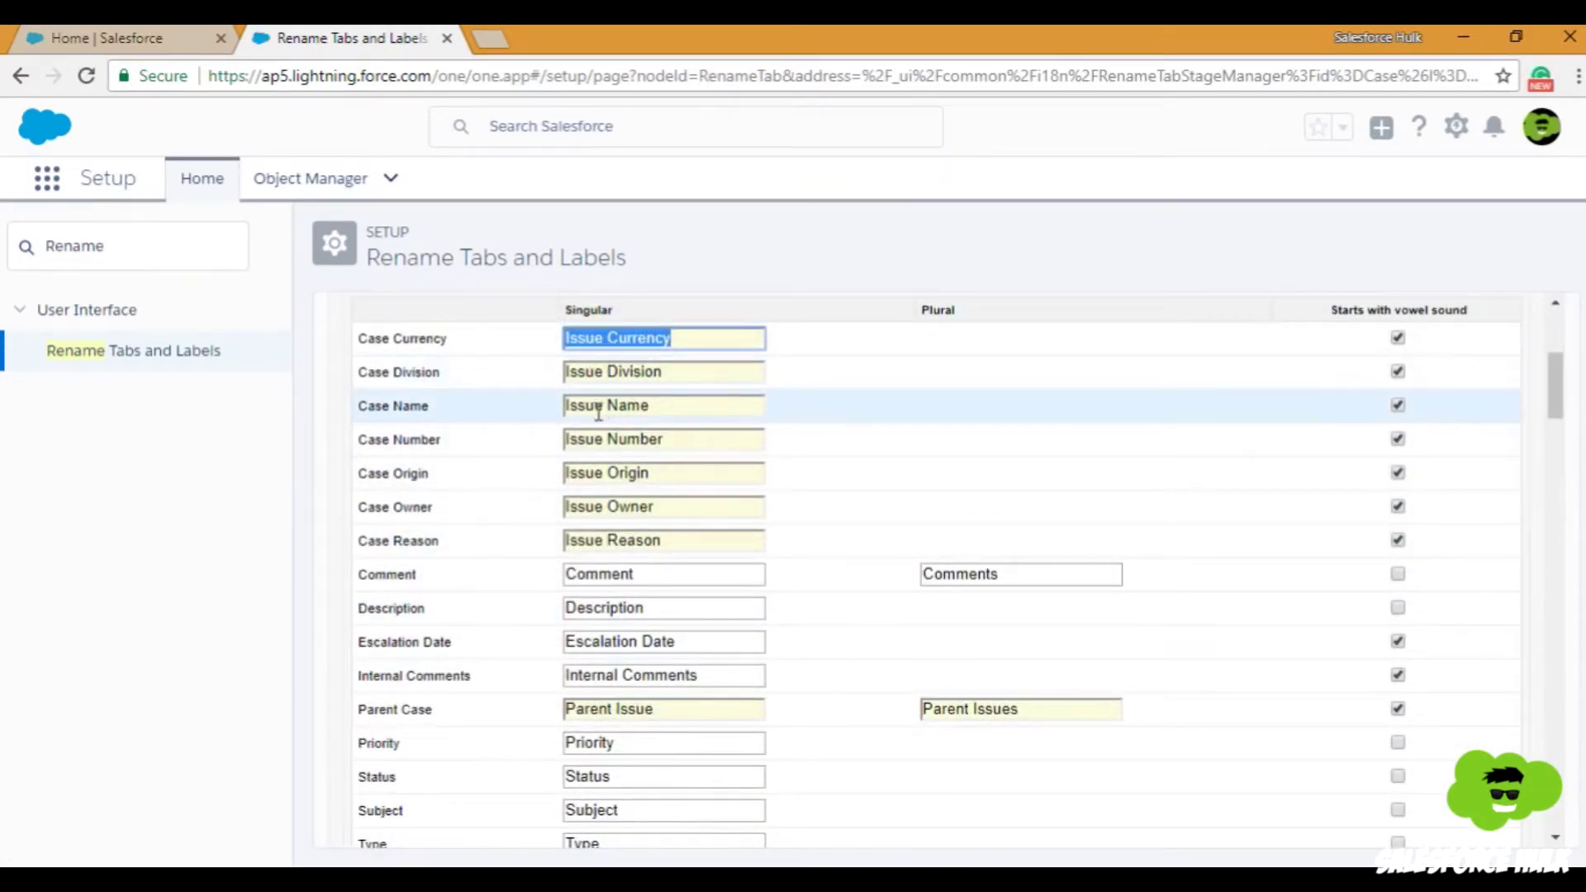
scroll(702, 495, down, 3)
scroll(705, 512, down, 15)
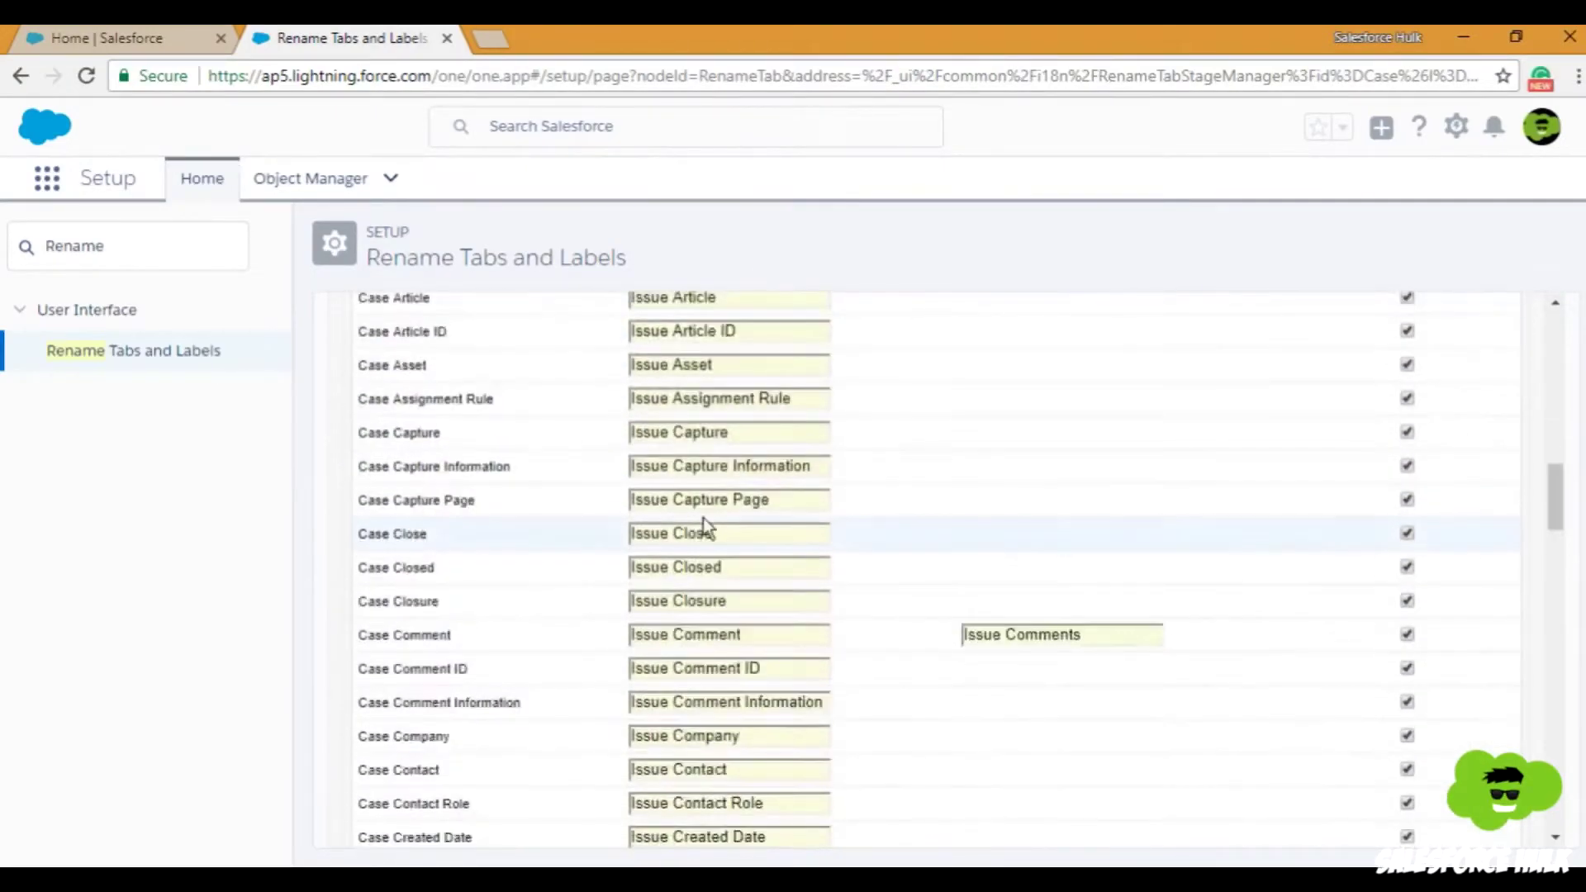
scroll(726, 590, down, 5)
scroll(726, 578, up, 20)
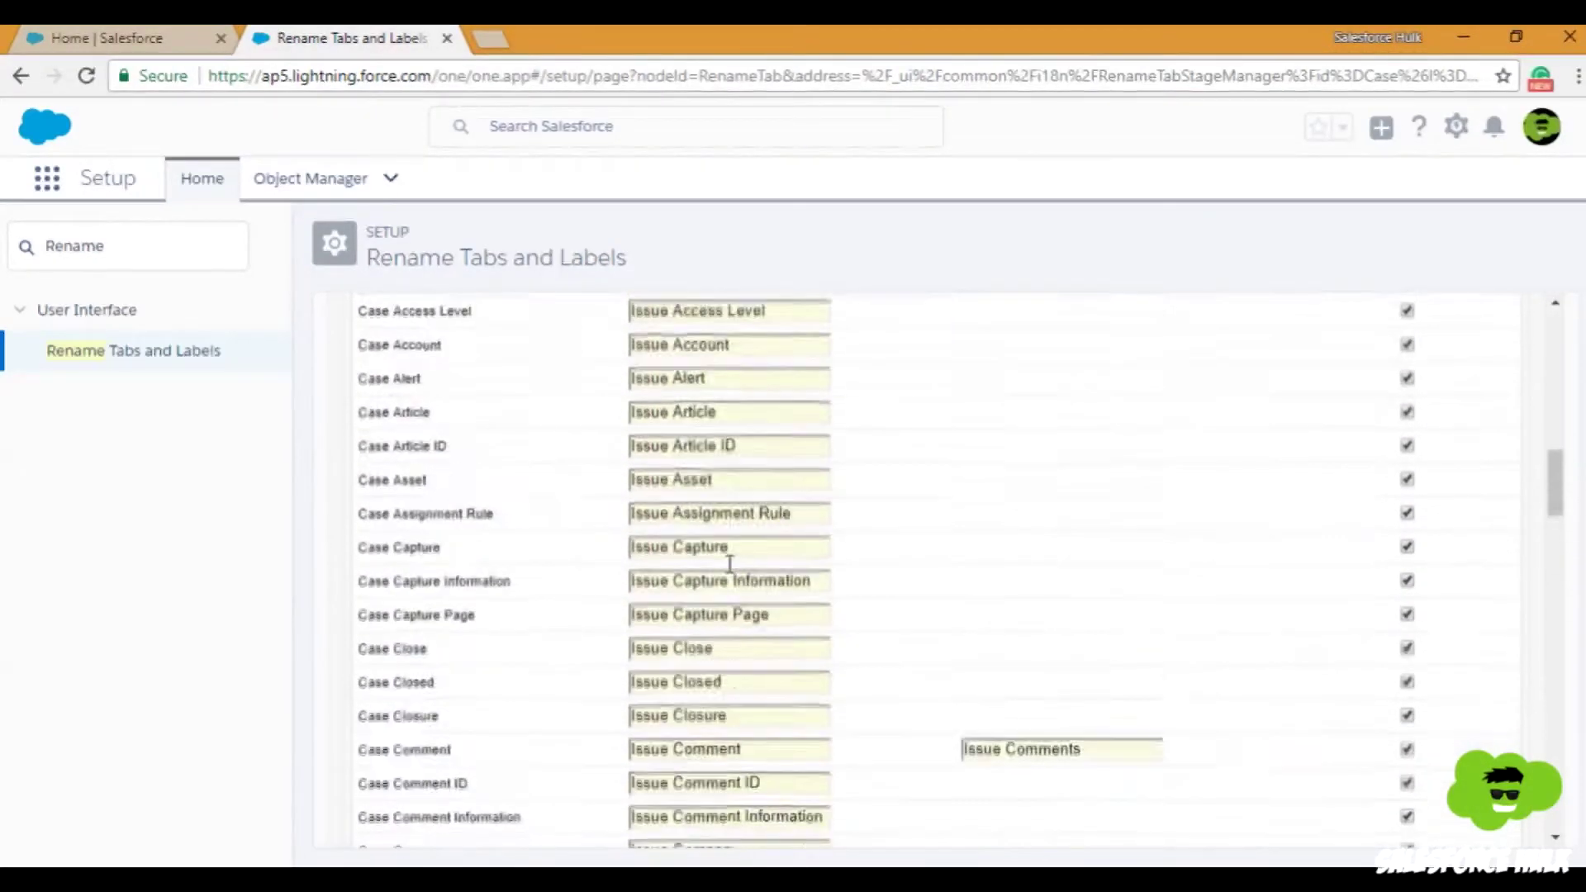
click(1457, 469)
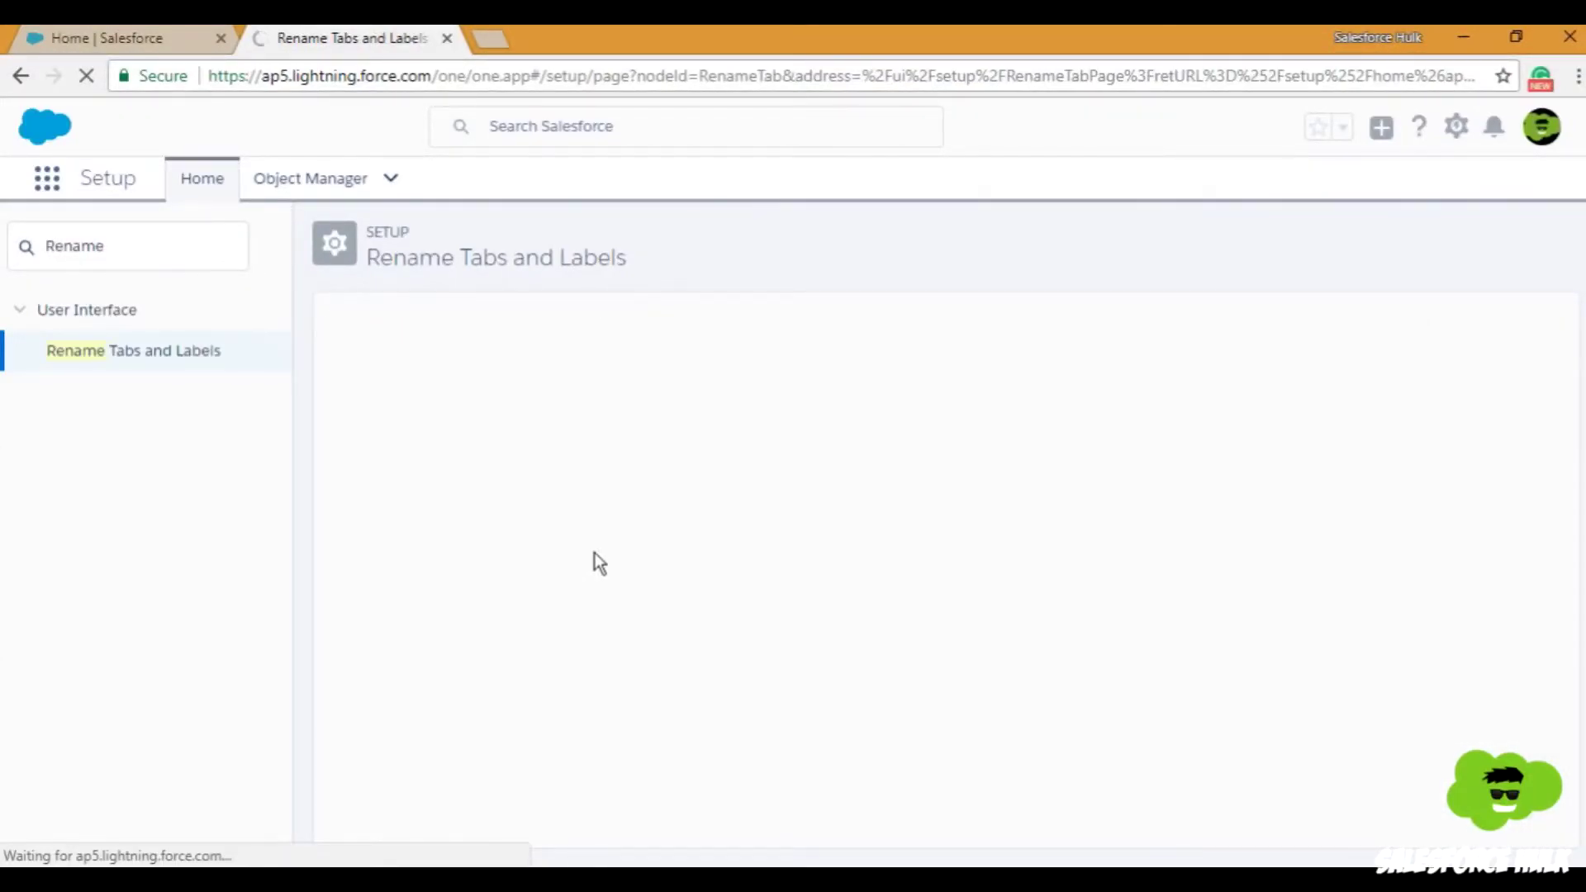
Step: Rename the Opportunities tab to Deal / Deals, save it, and open the App Launcher
scroll(599, 564, down, 8)
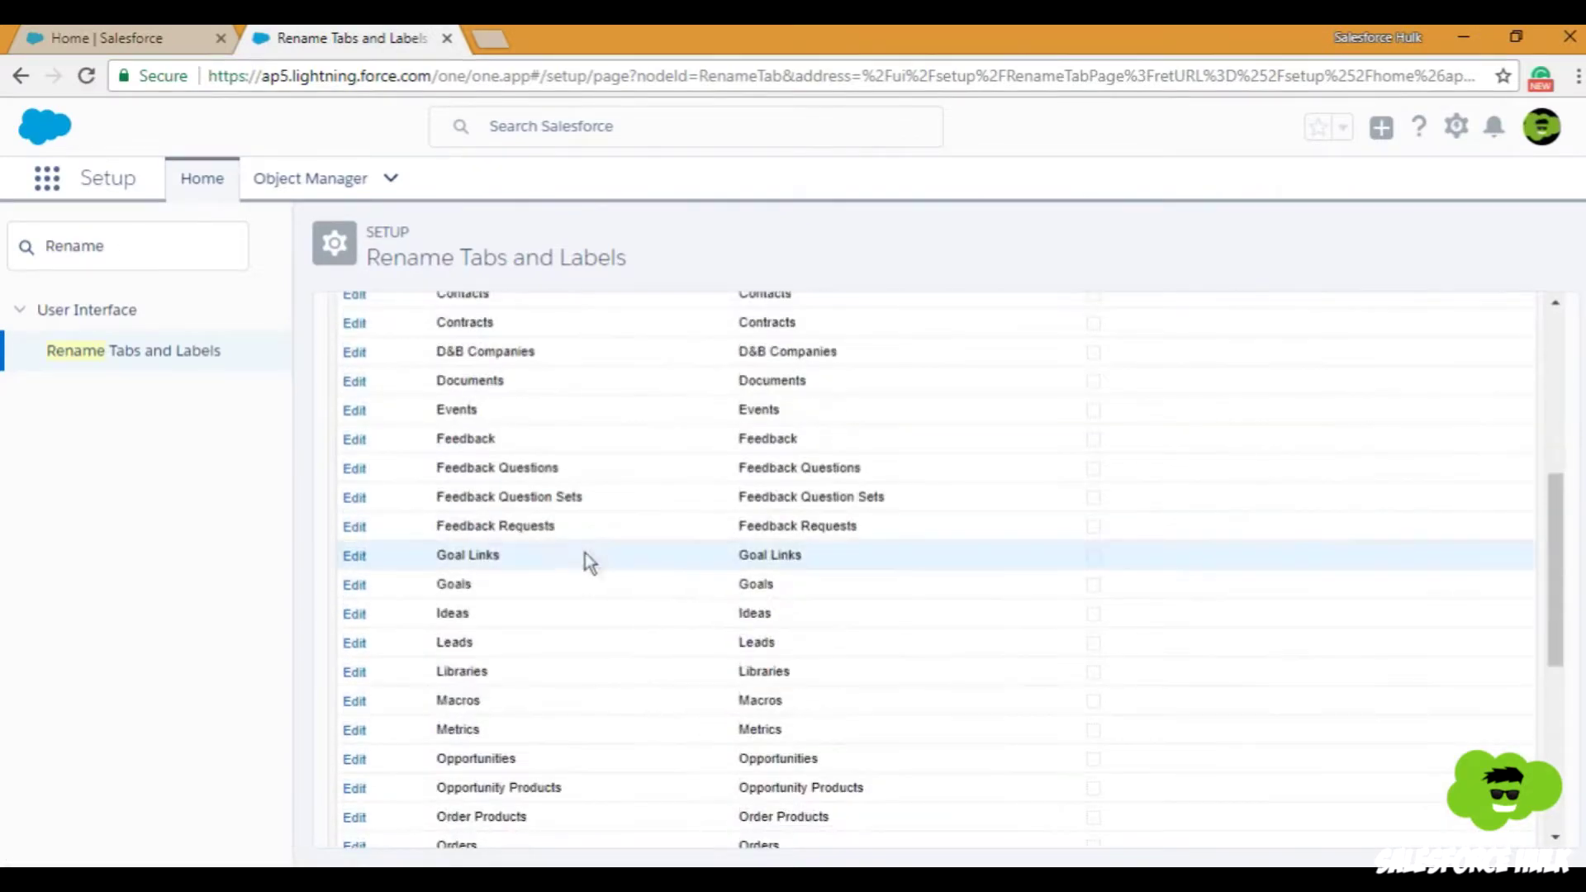
scroll(531, 550, down, 3)
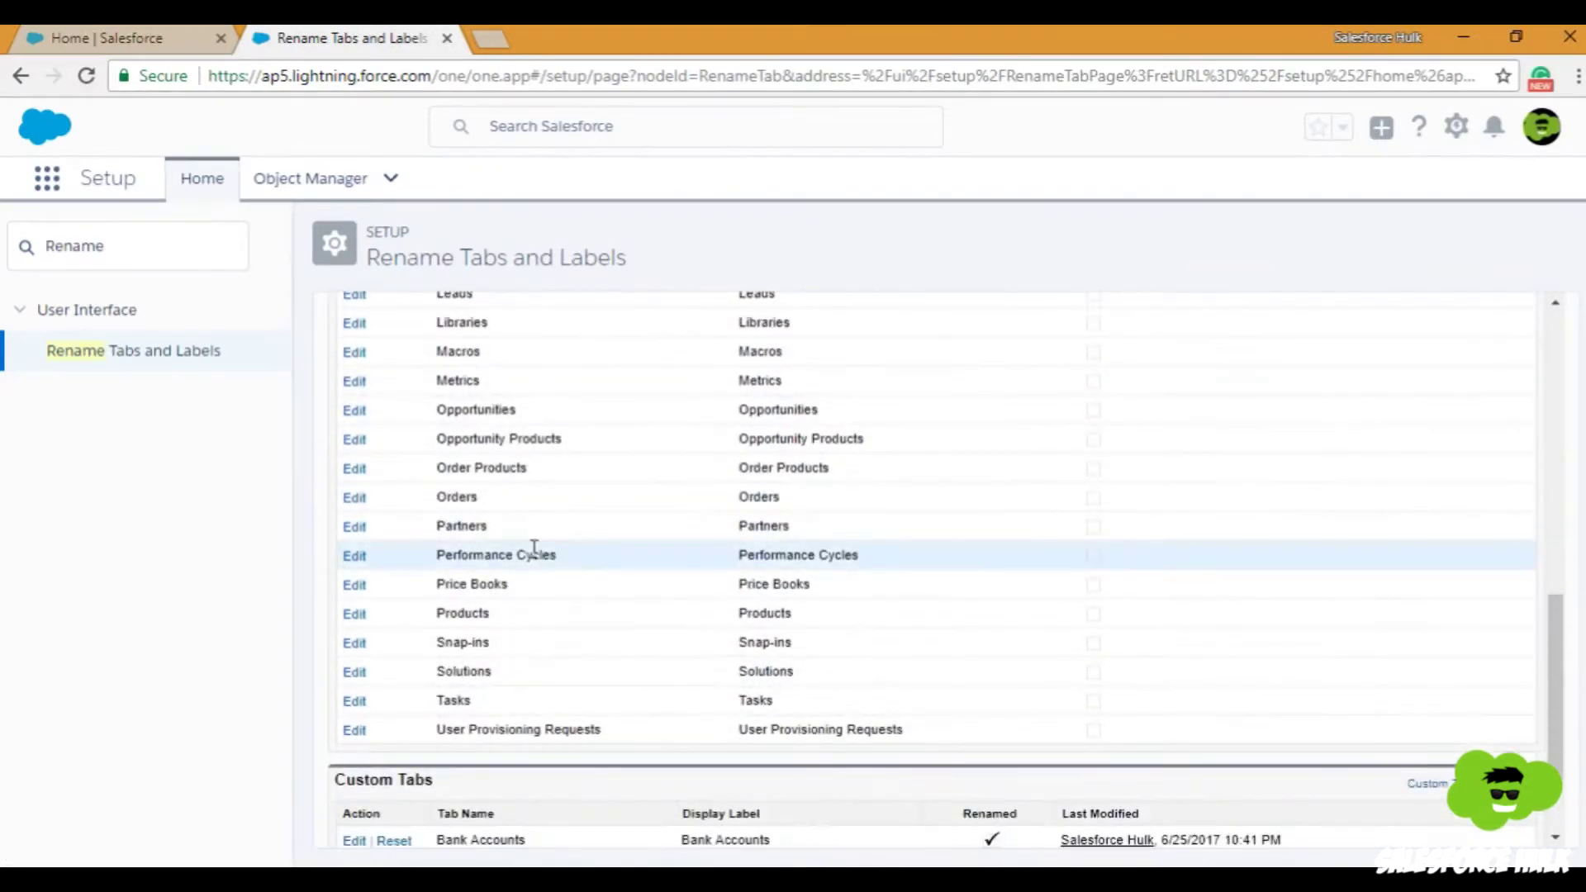
click(355, 413)
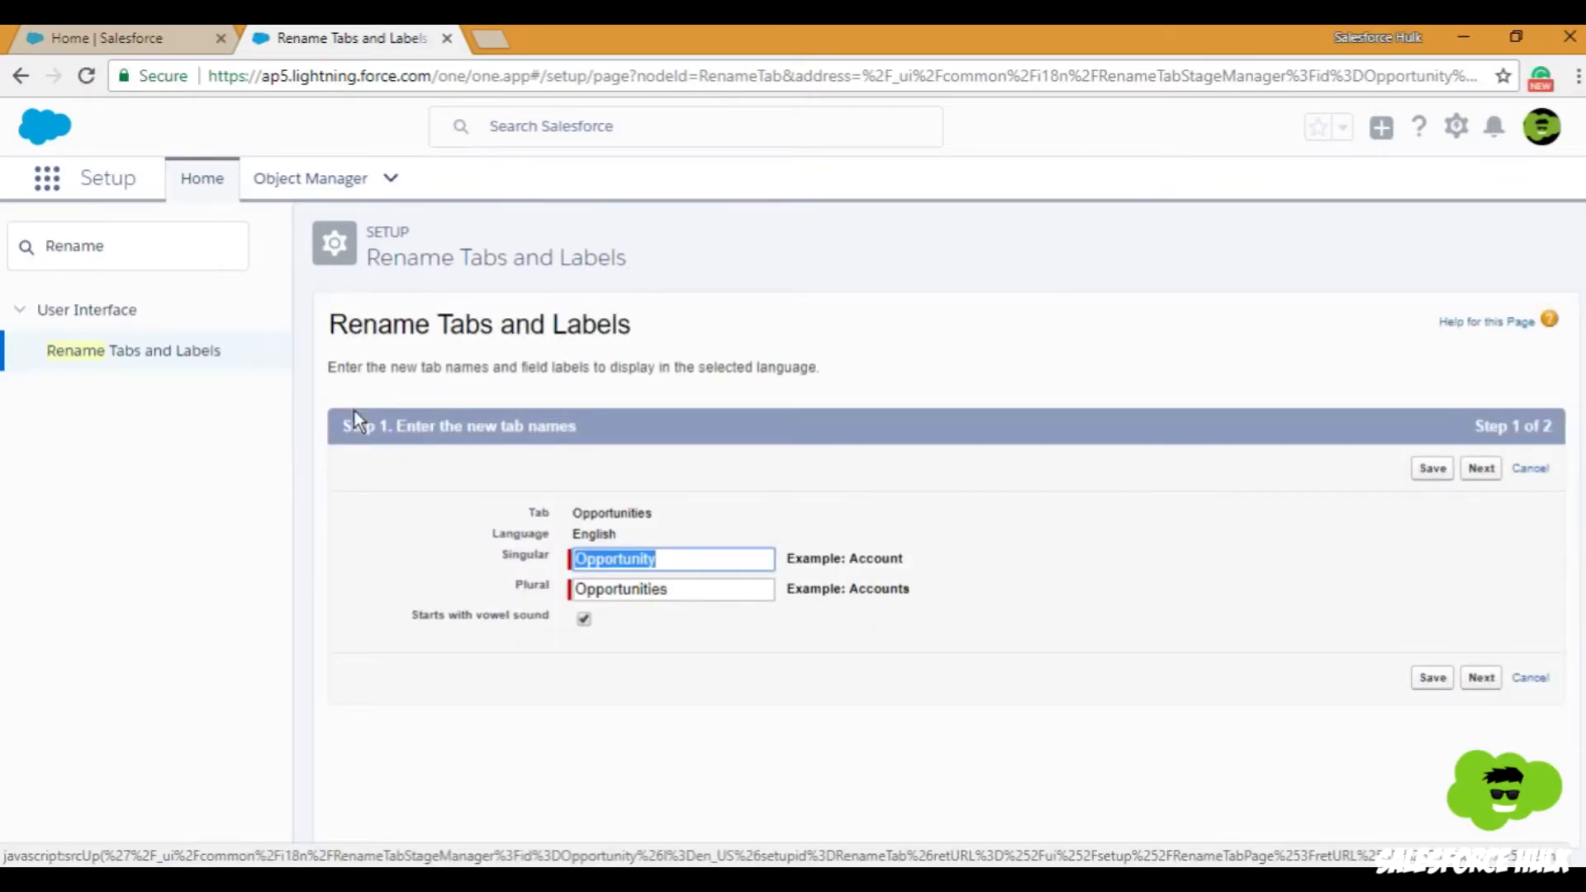
key(BackSpace)
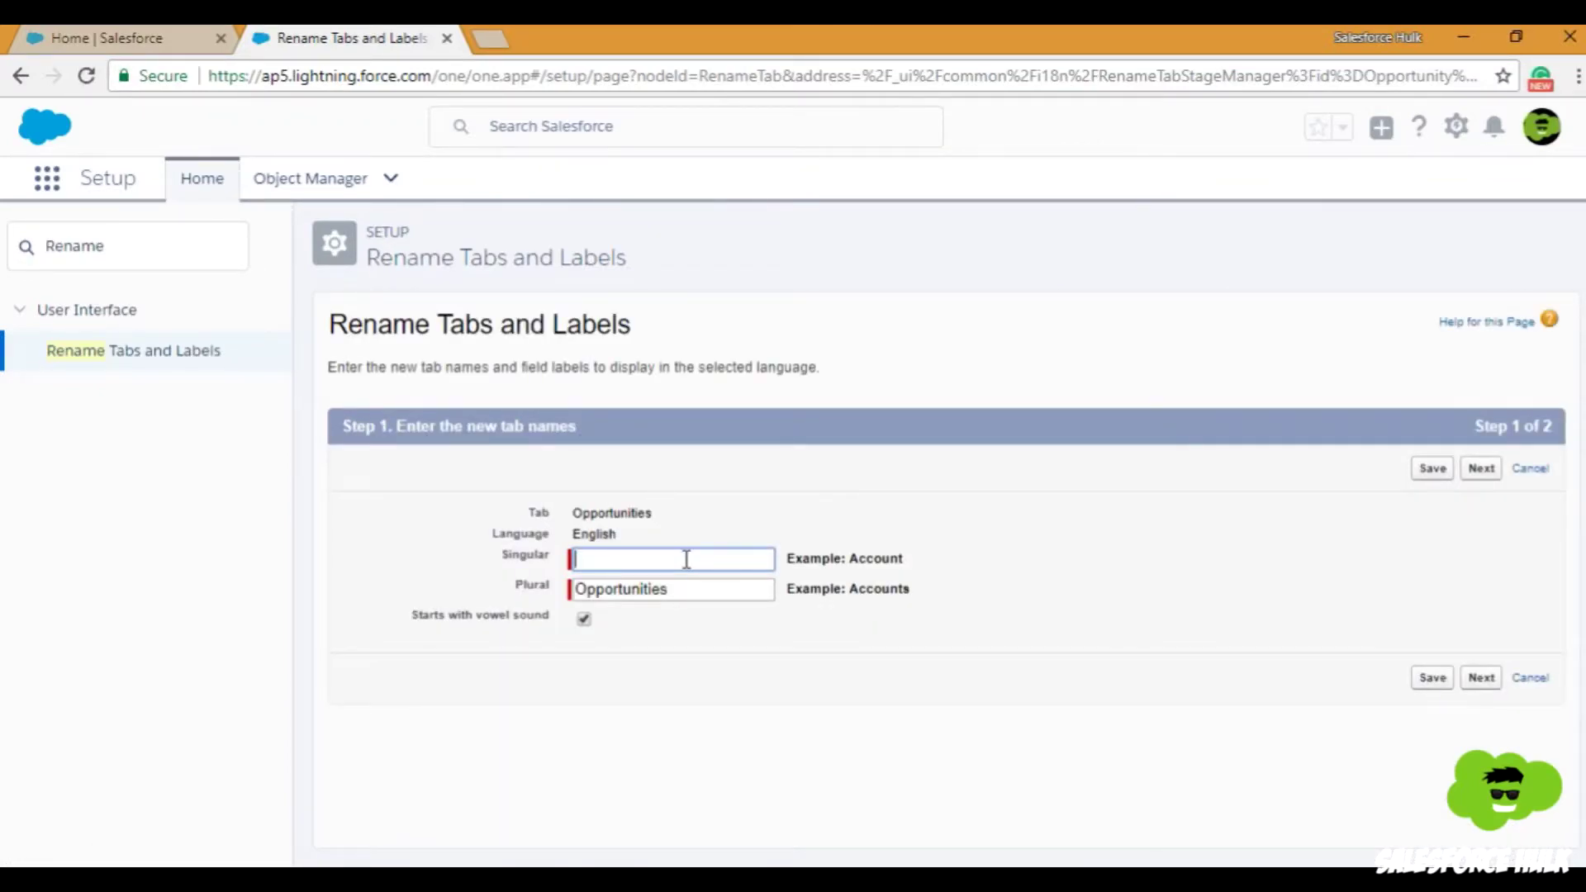
text(Deal)
key(Tab)
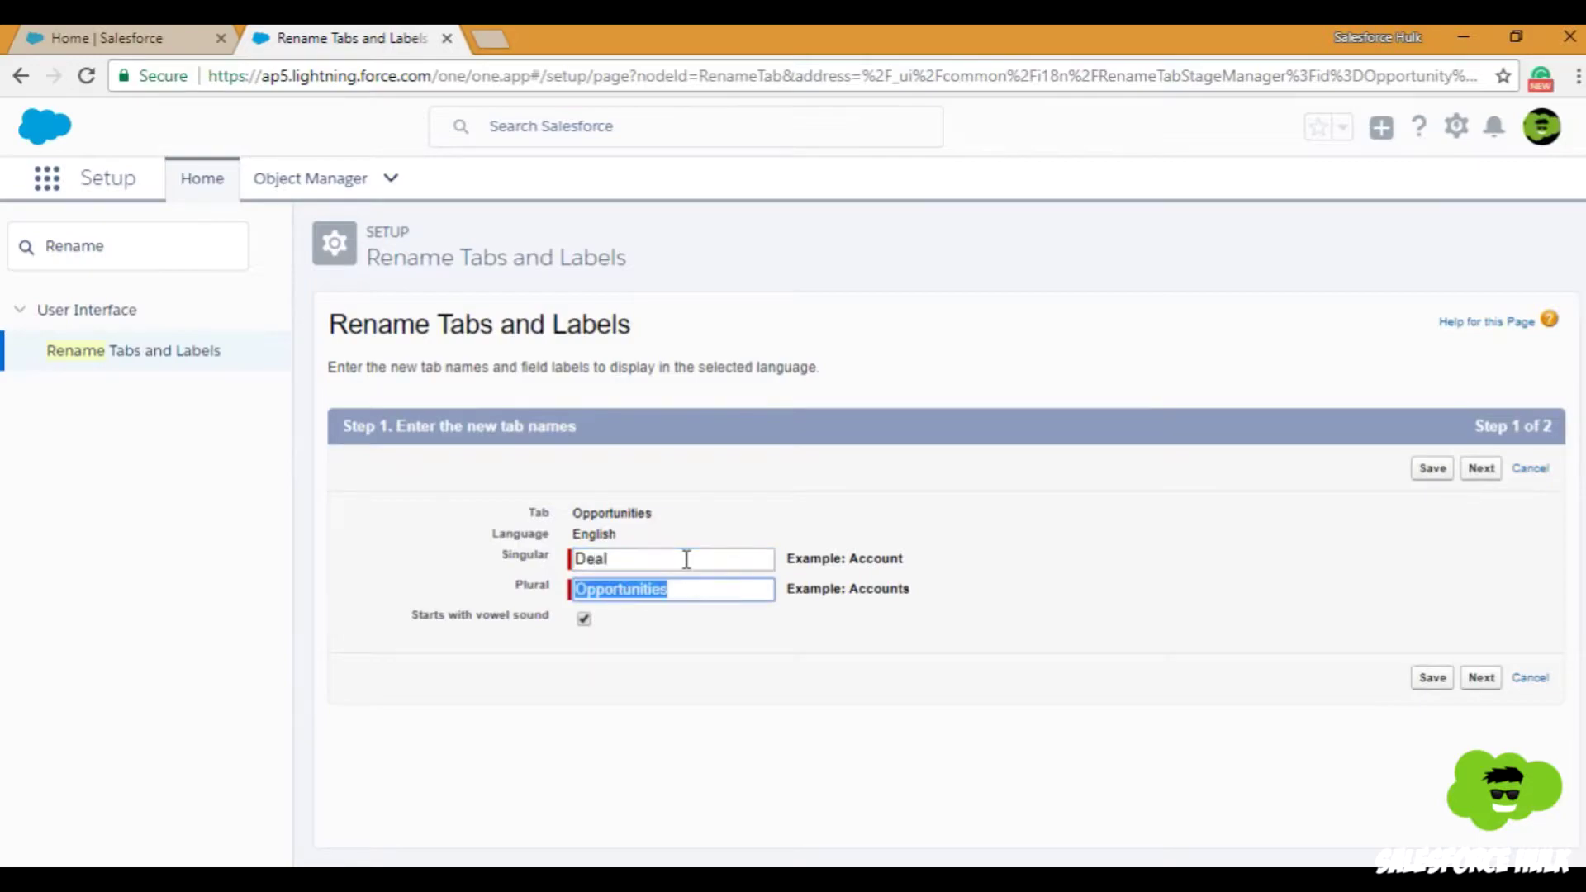
text(Deals)
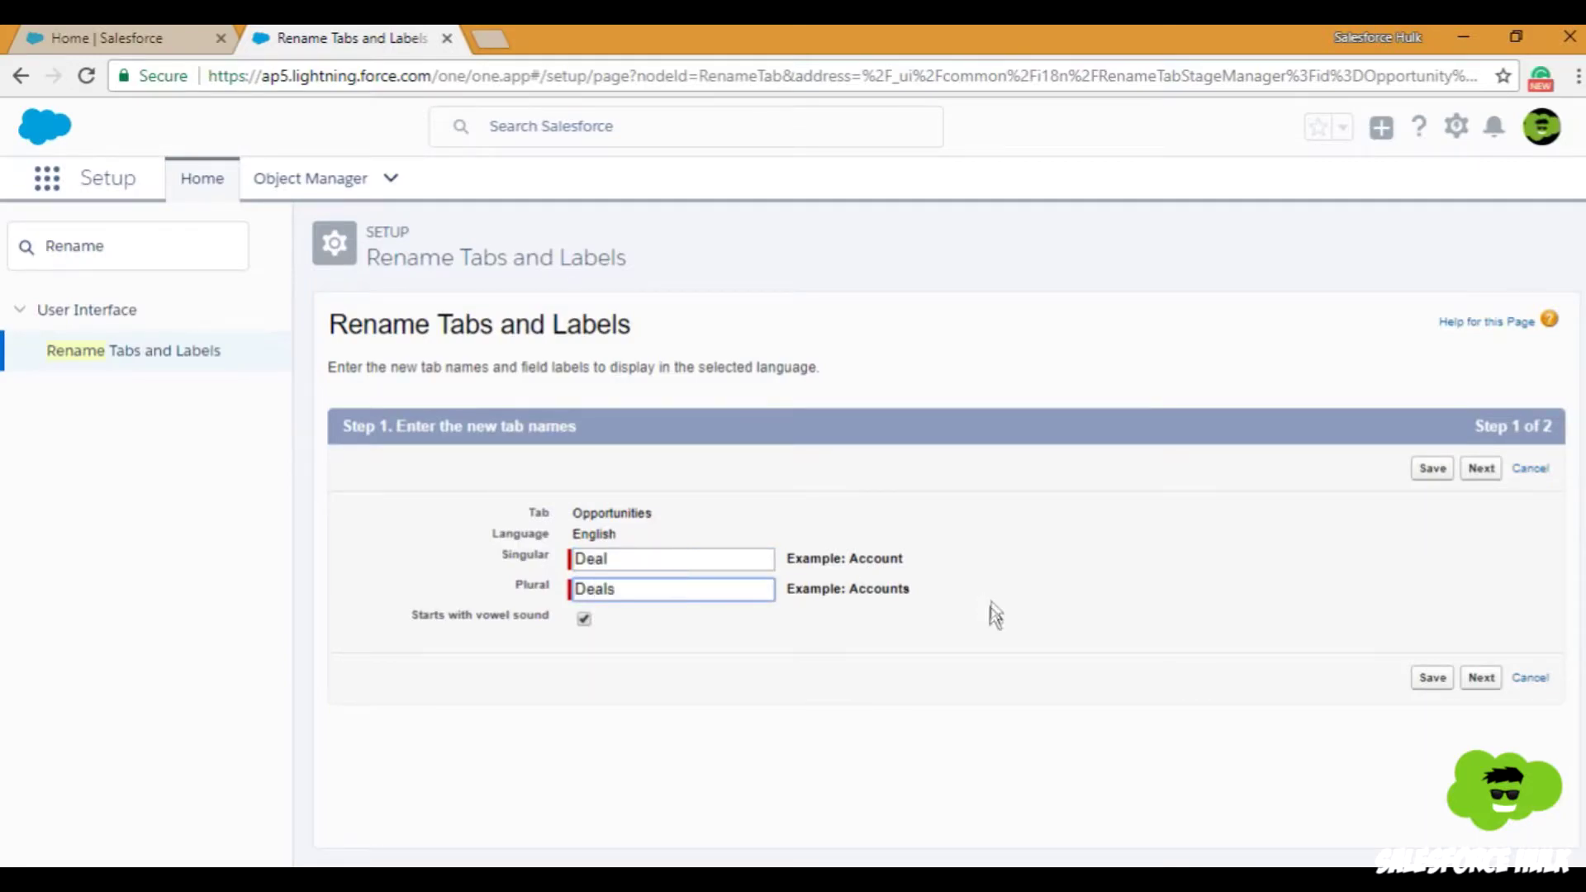
click(1442, 474)
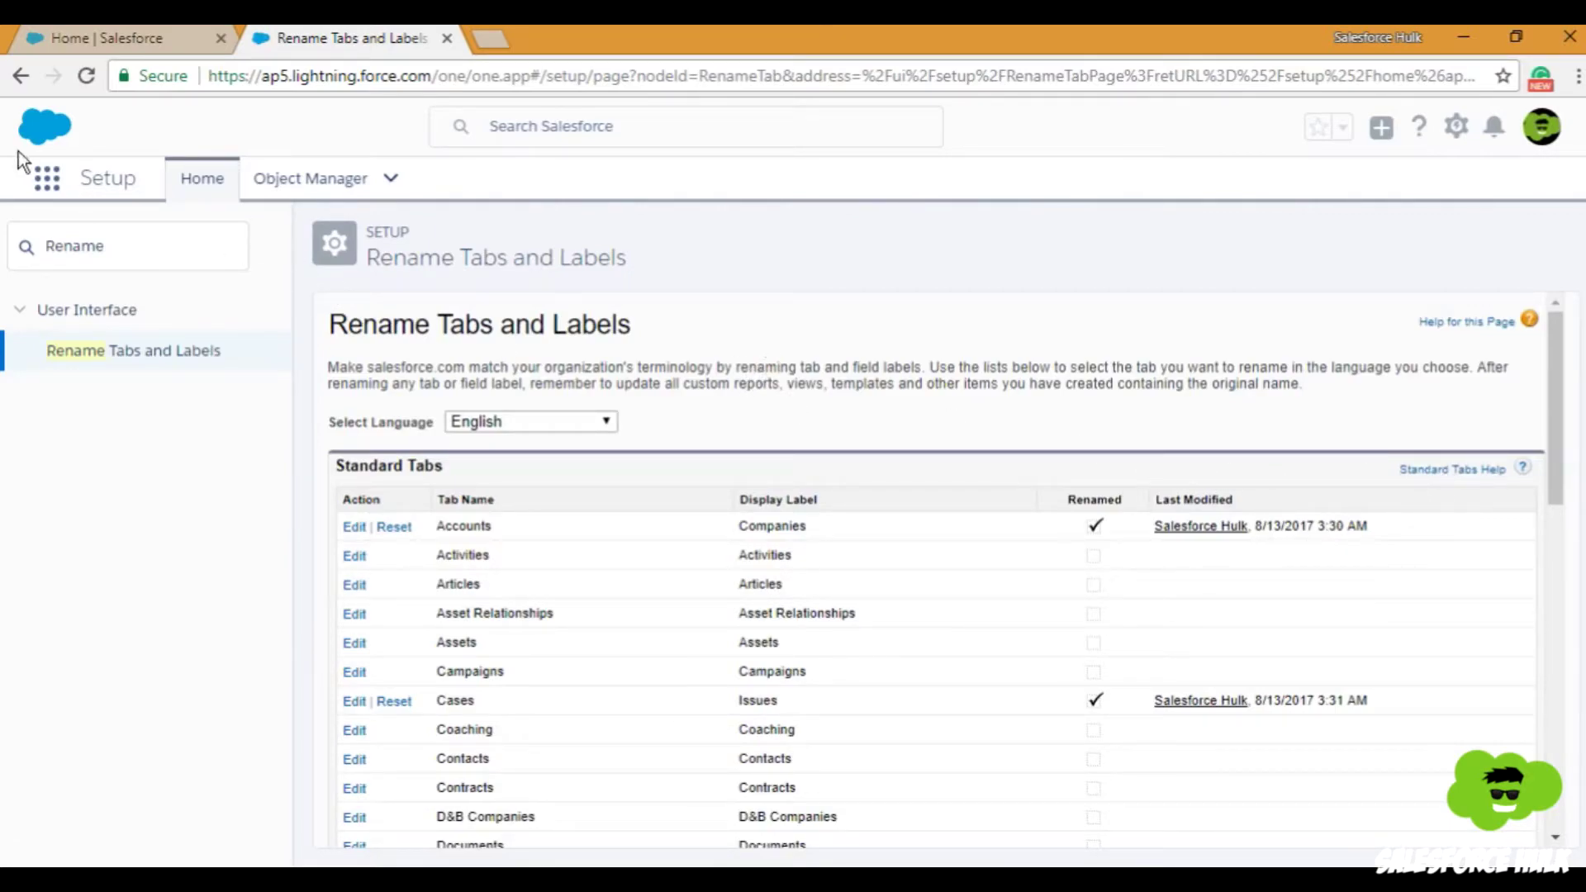
click(47, 177)
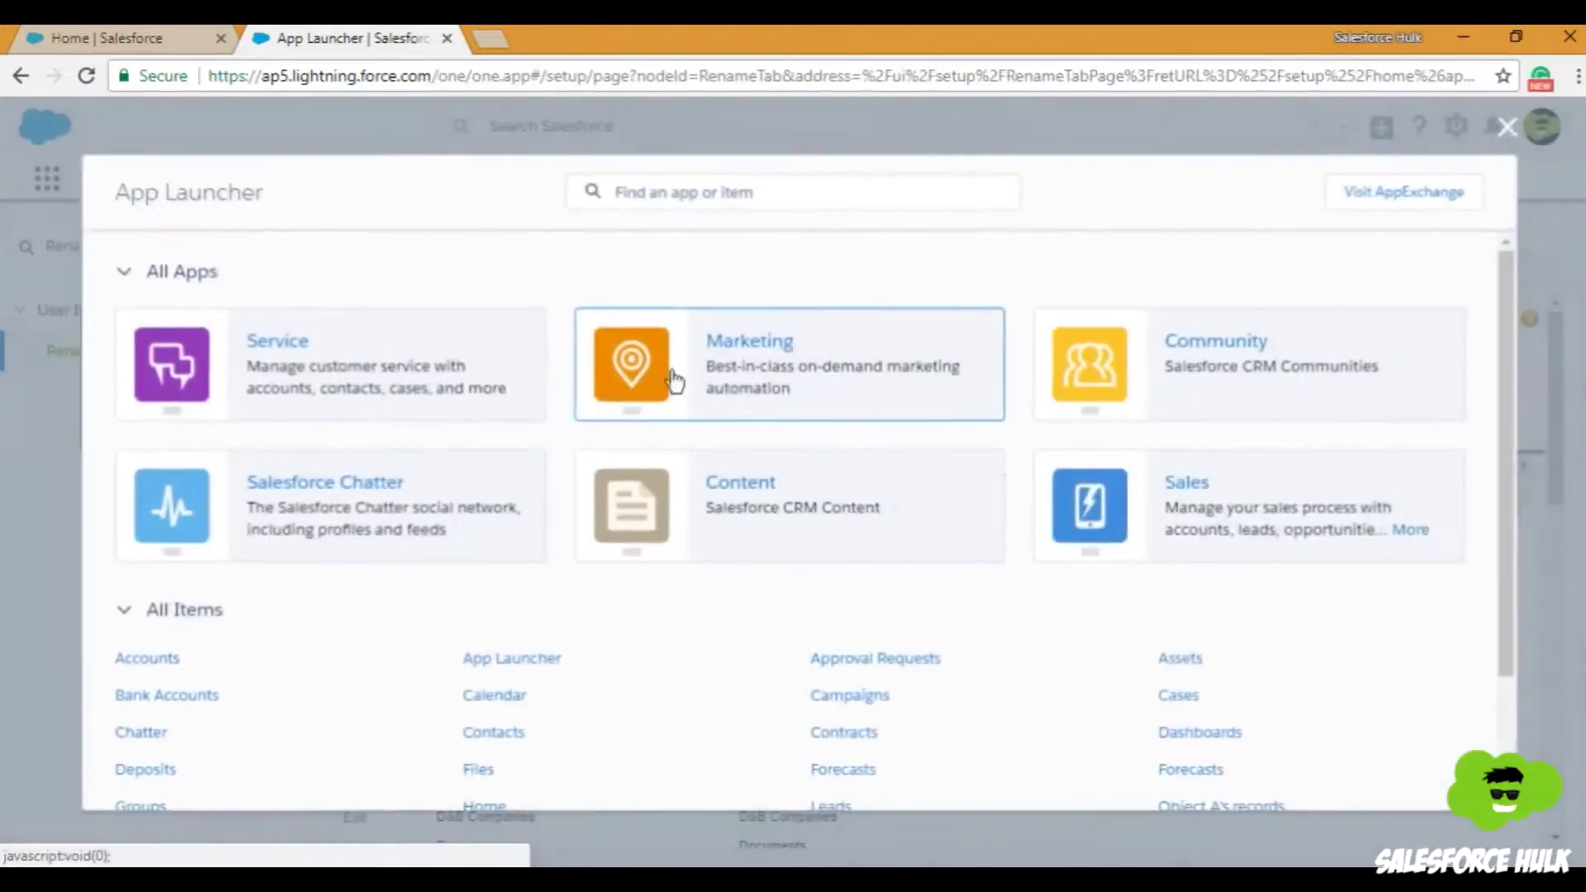
Step: Switch to the Sales app and open the Deals list to check the new tab names
click(1173, 489)
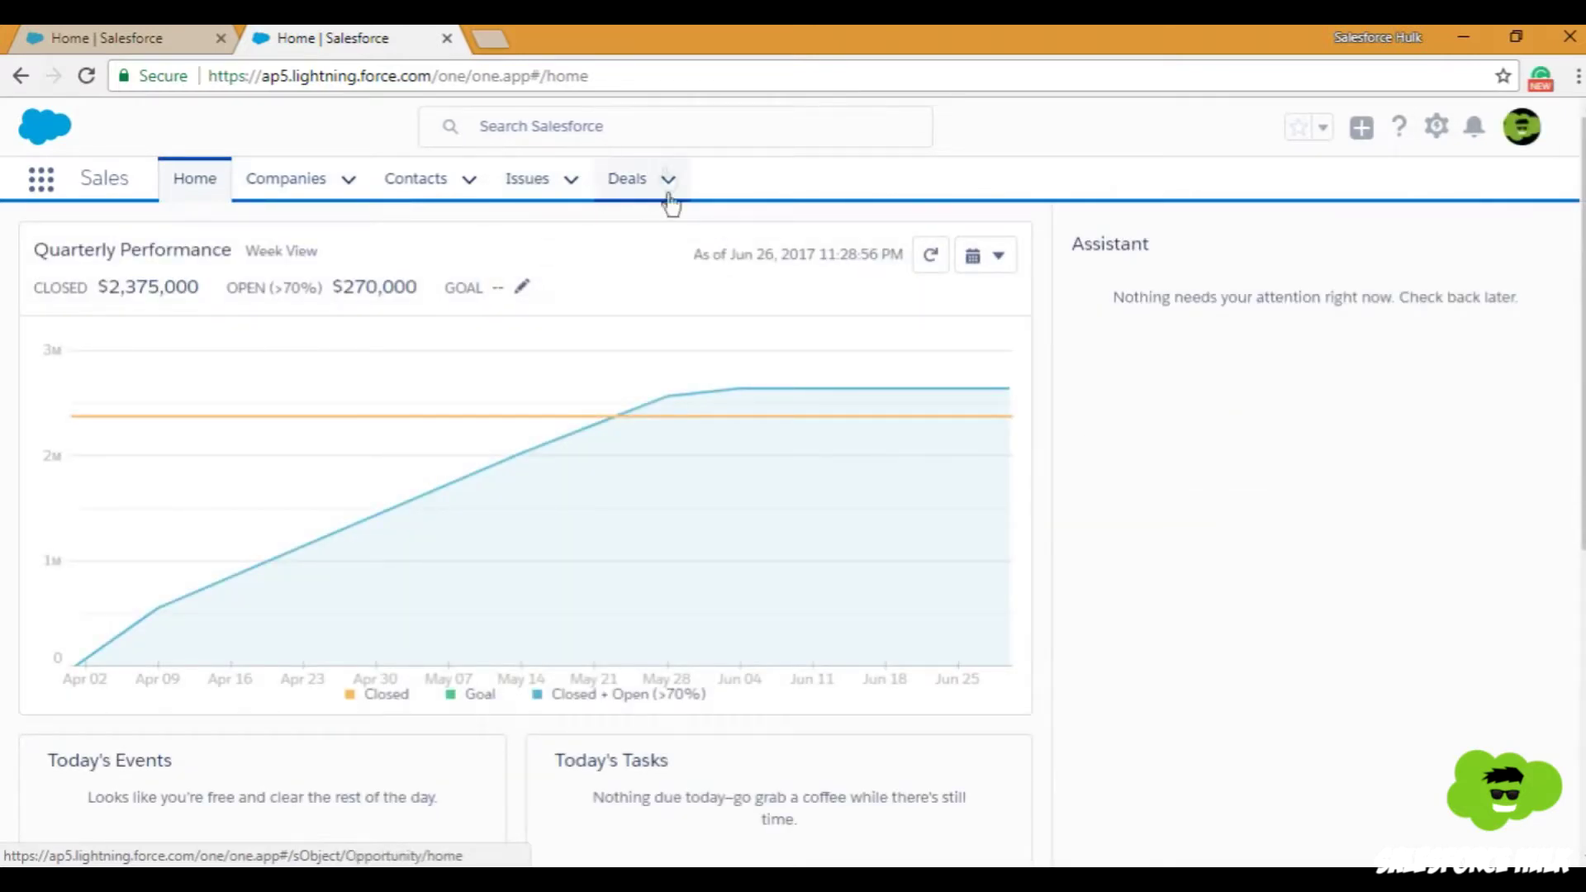
click(641, 183)
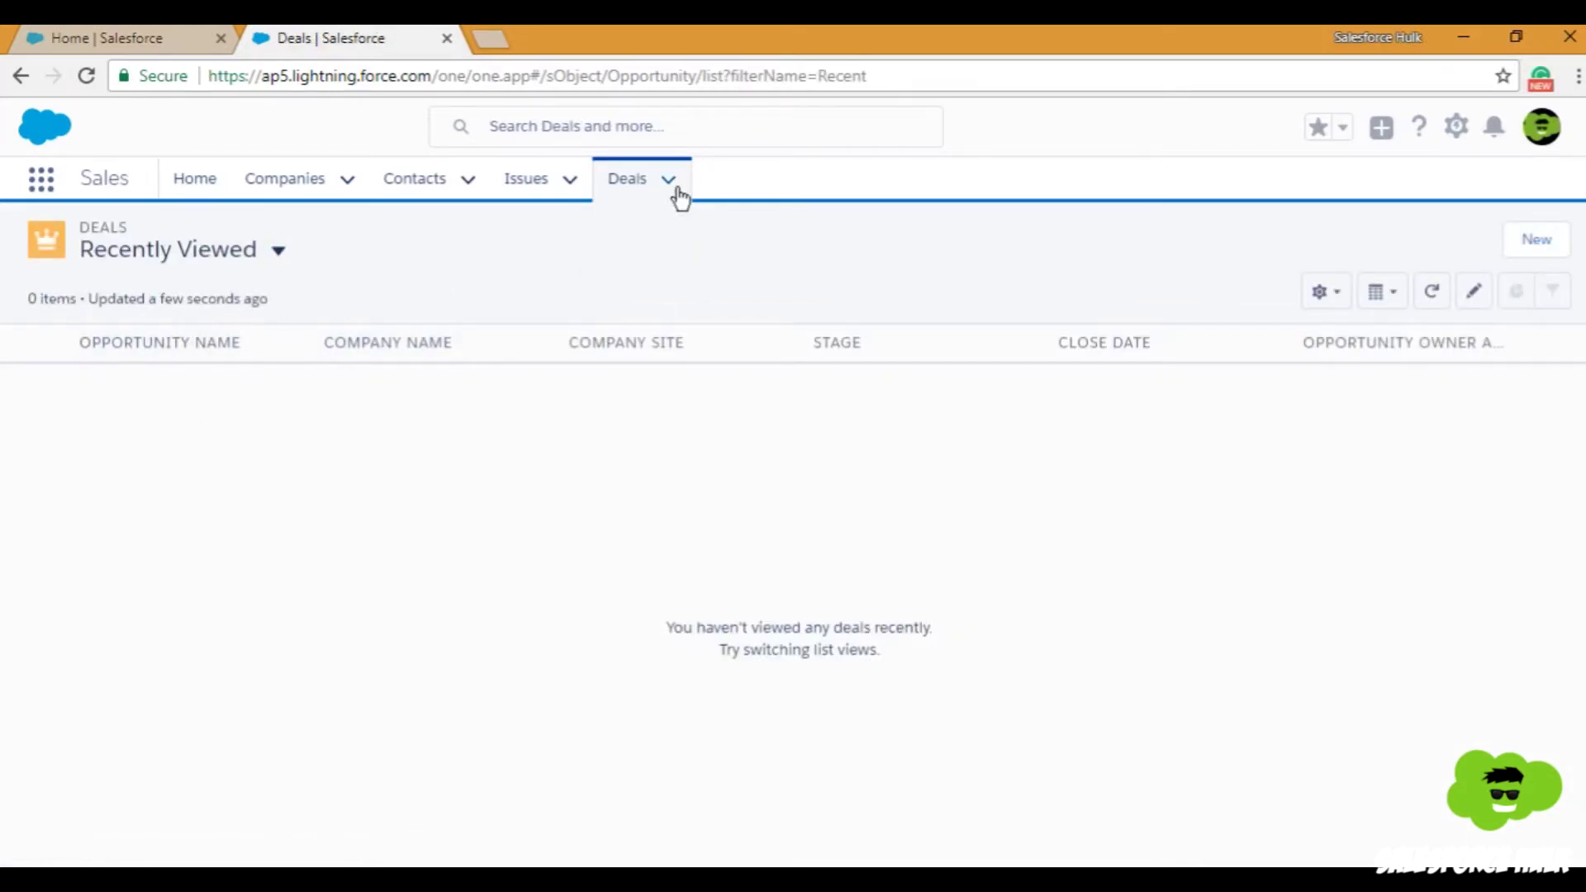
click(670, 182)
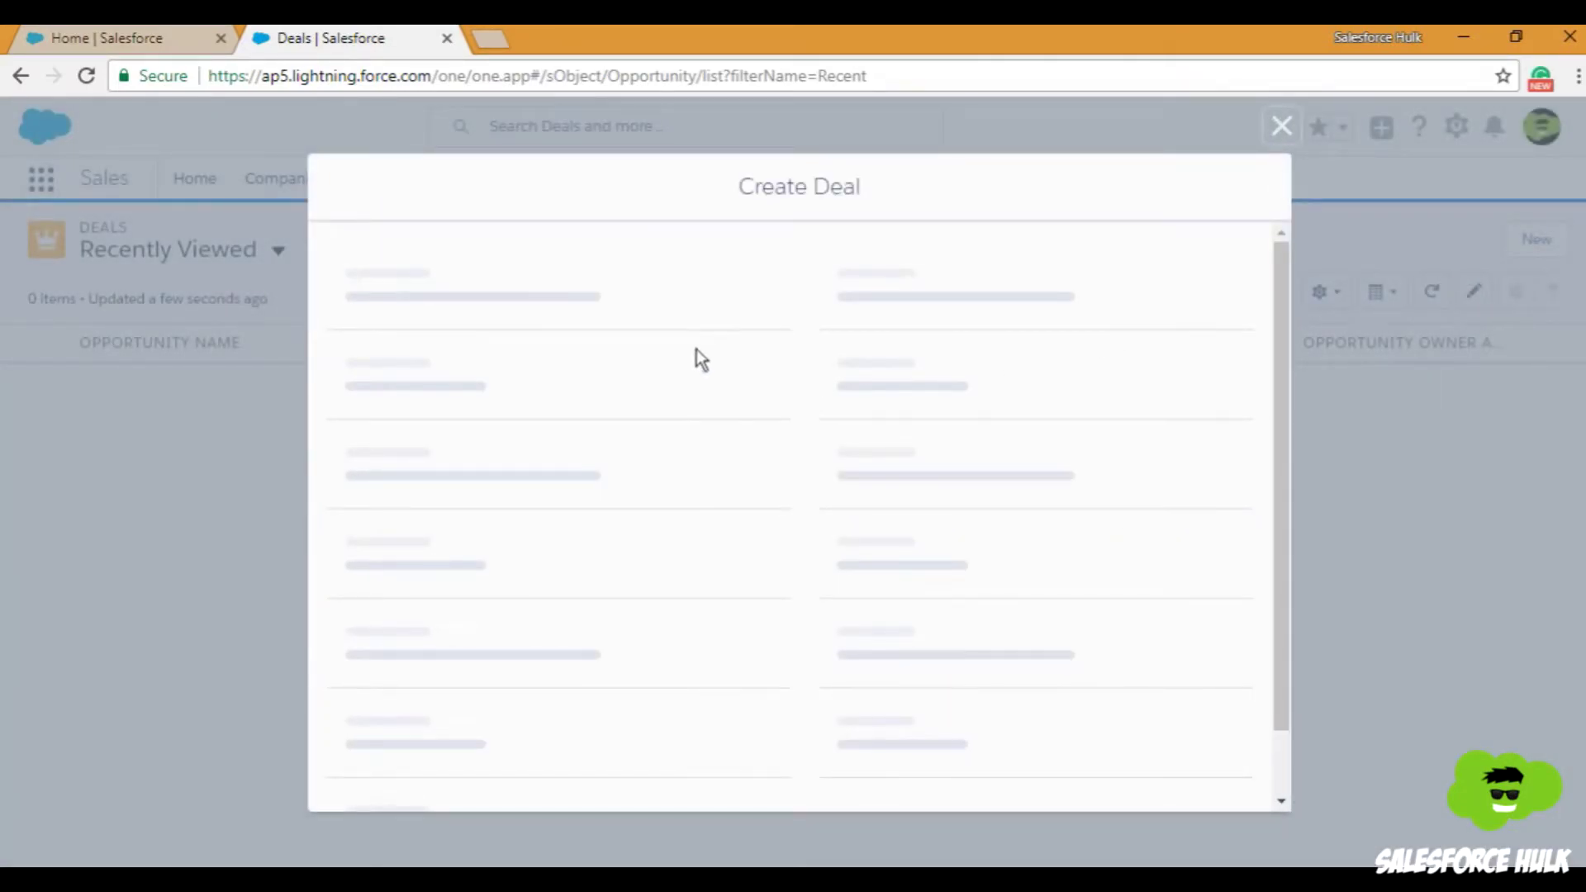
scroll(479, 363, down, 2)
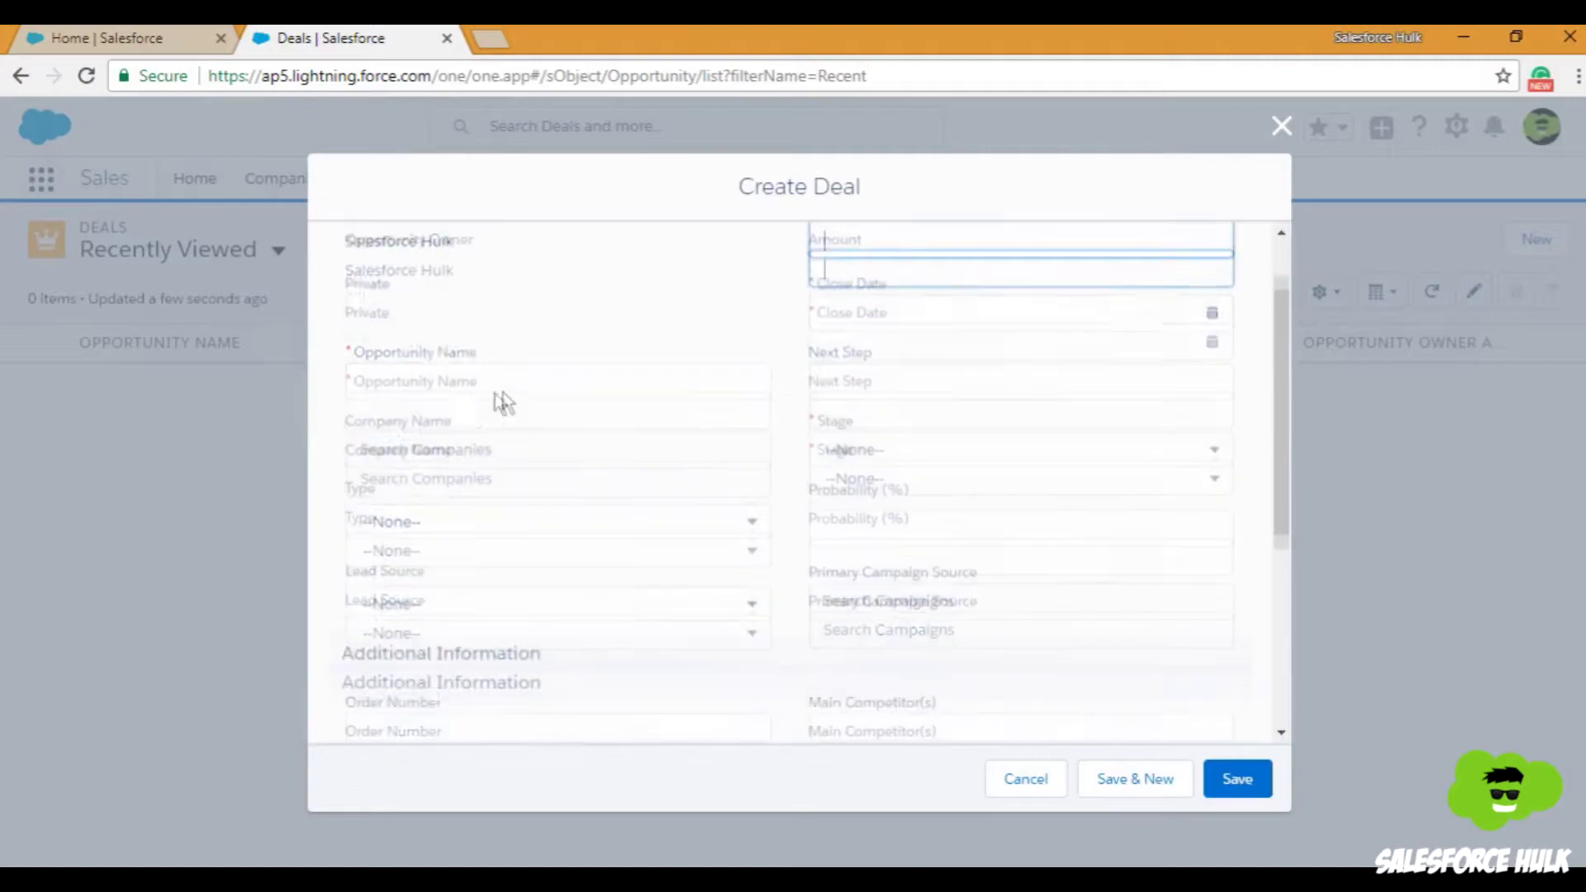
scroll(413, 413, down, 2)
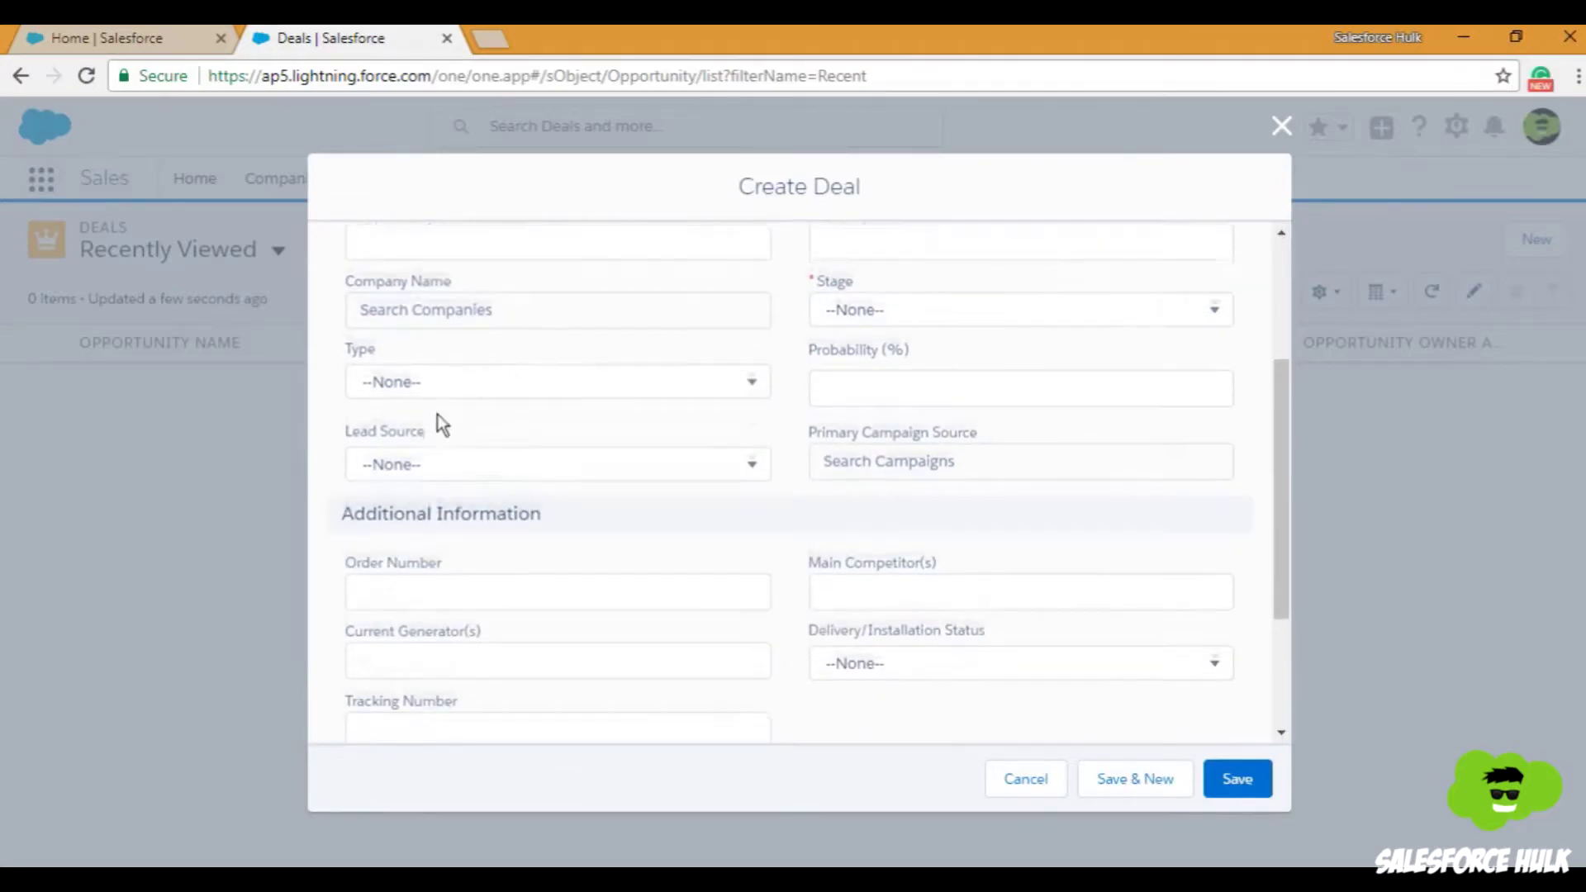
scroll(438, 417, down, 3)
scroll(1028, 404, up, 2)
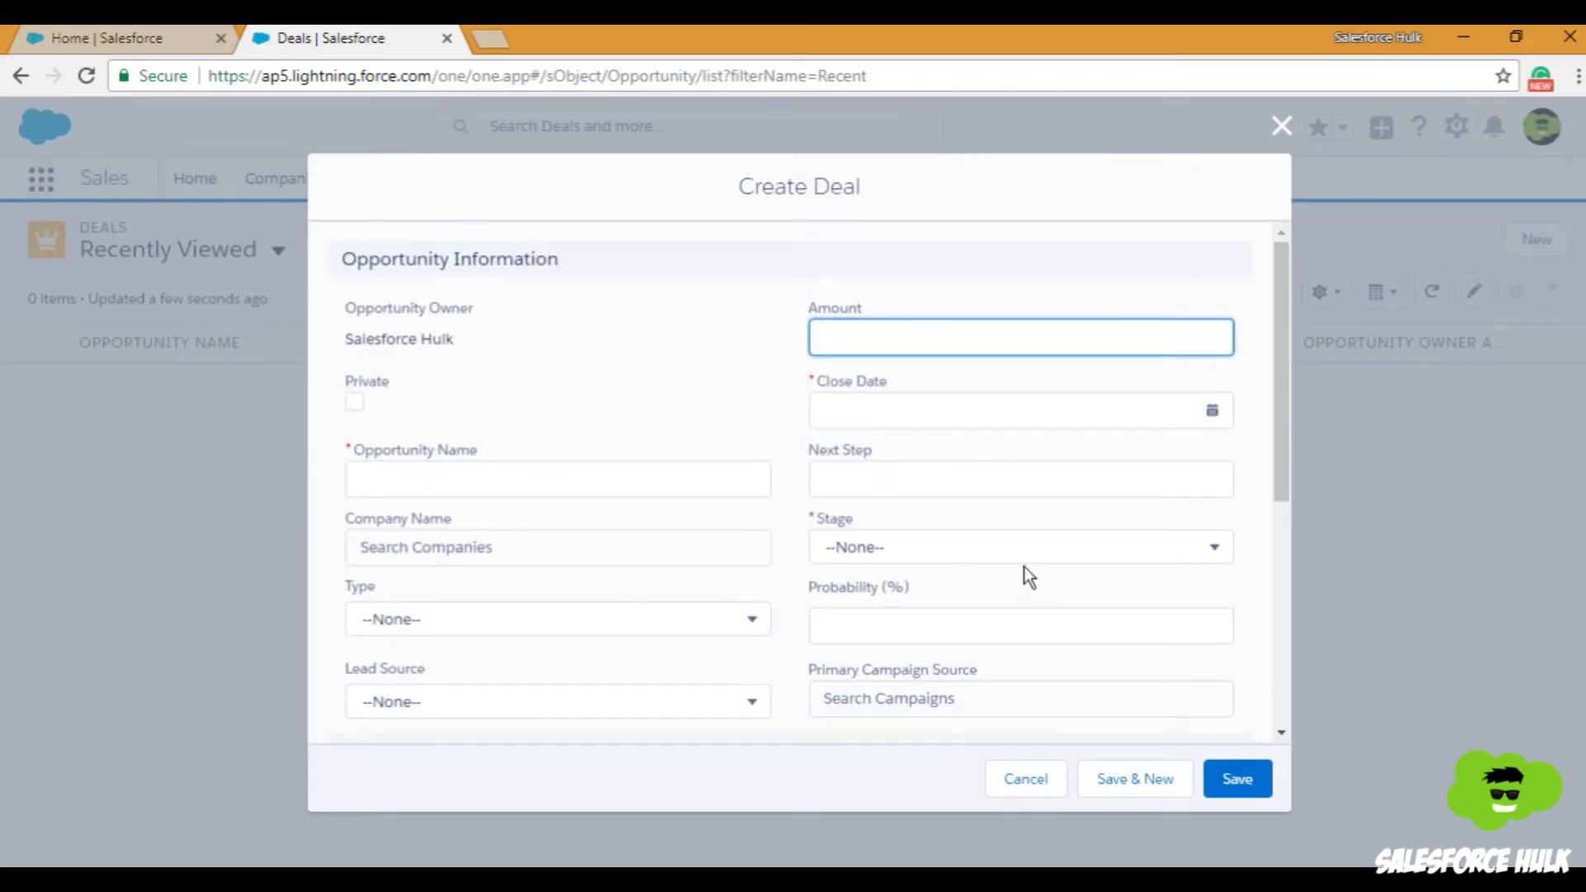
click(1049, 779)
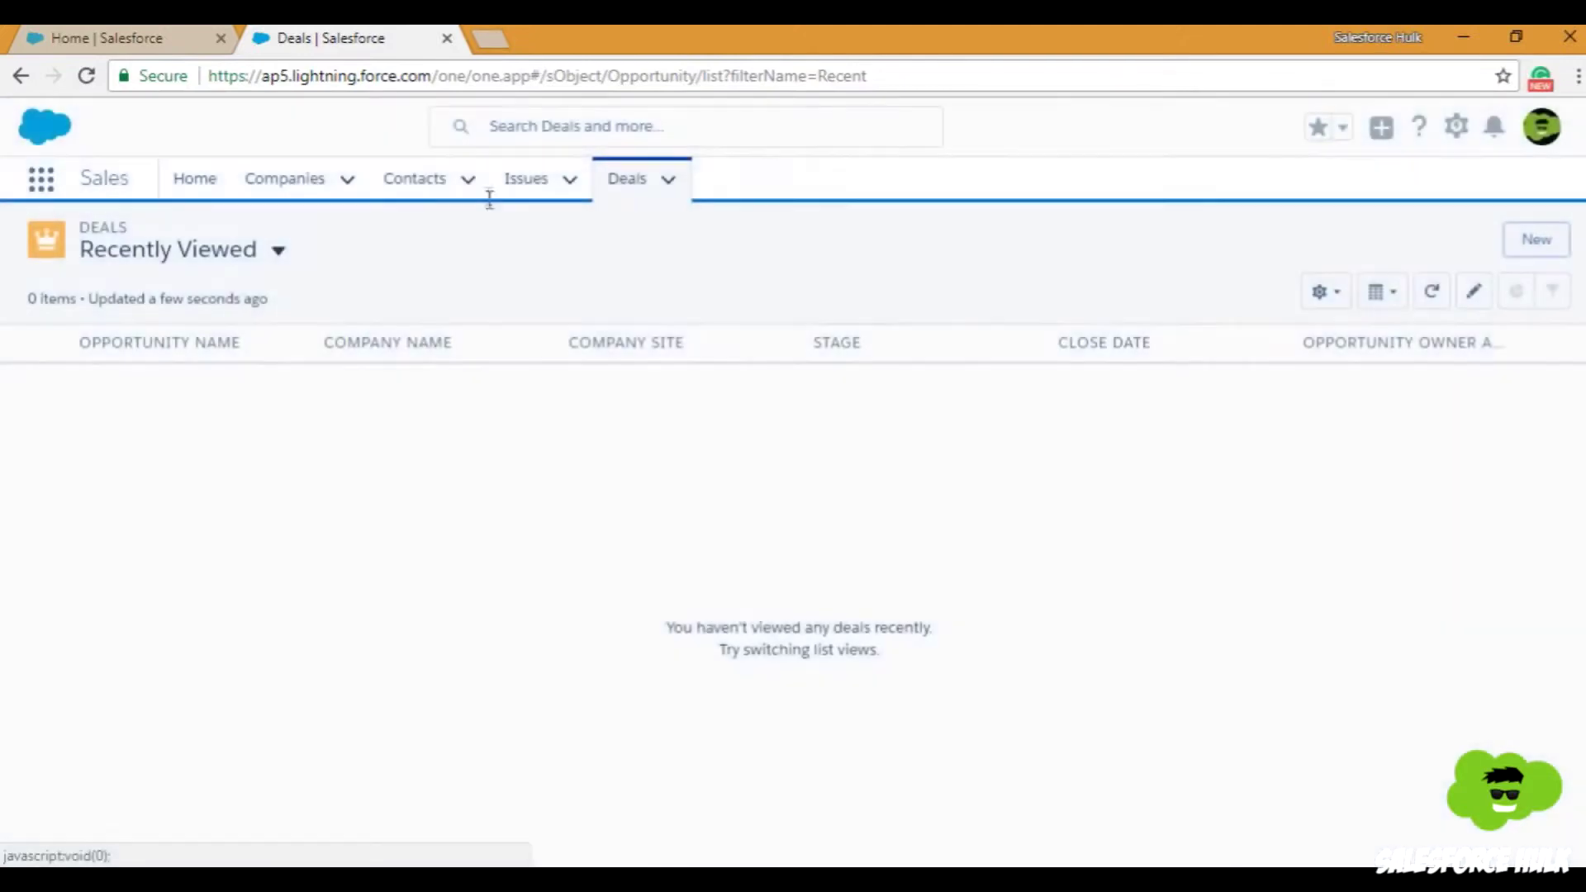
click(347, 180)
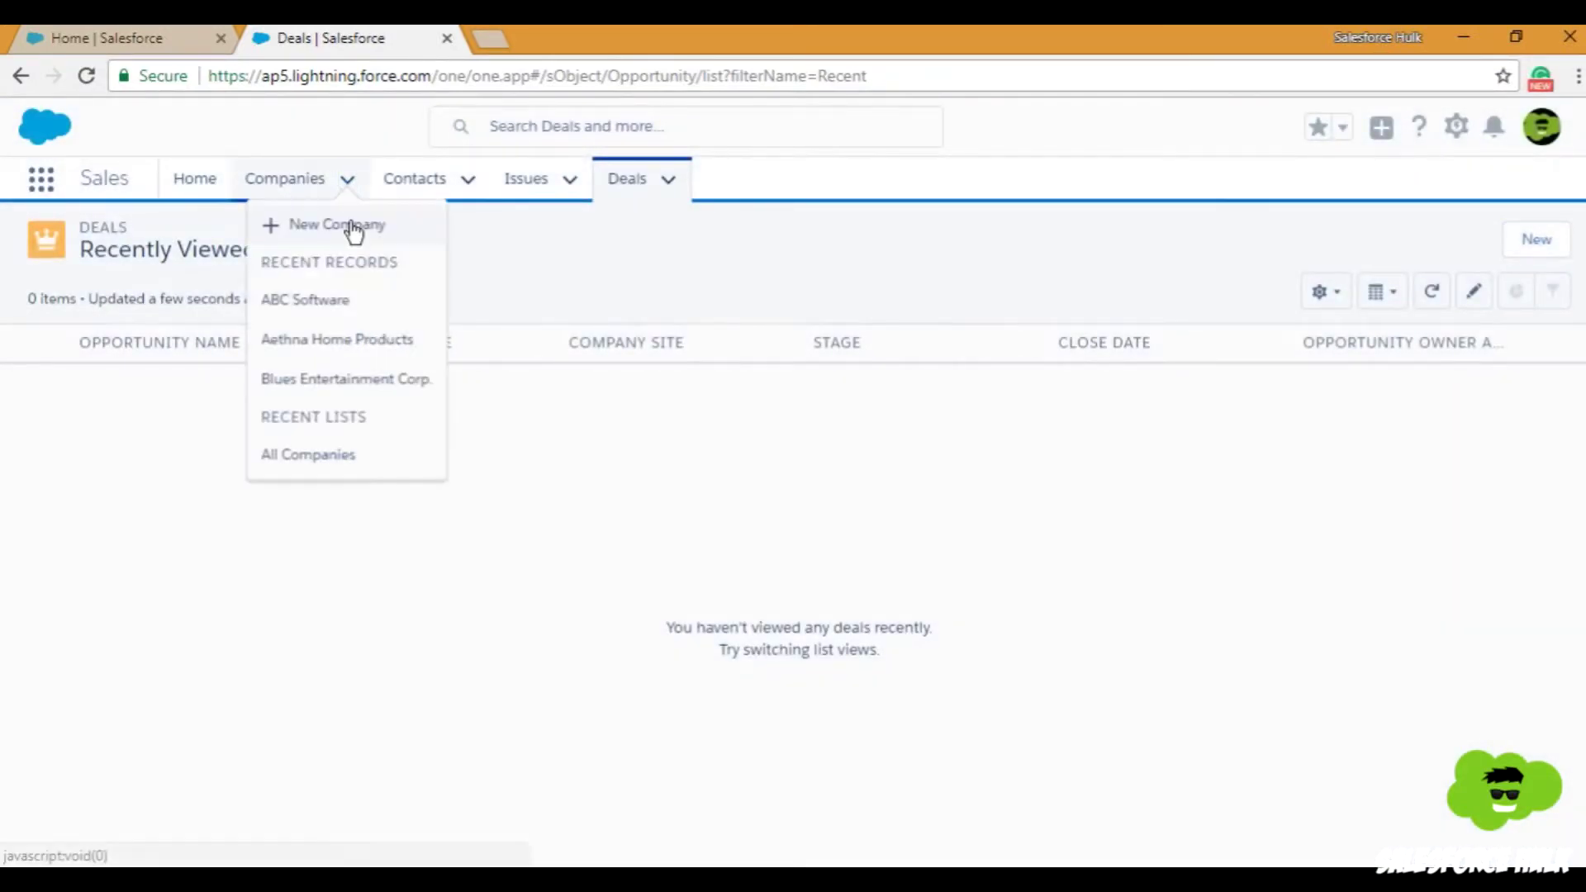
click(351, 223)
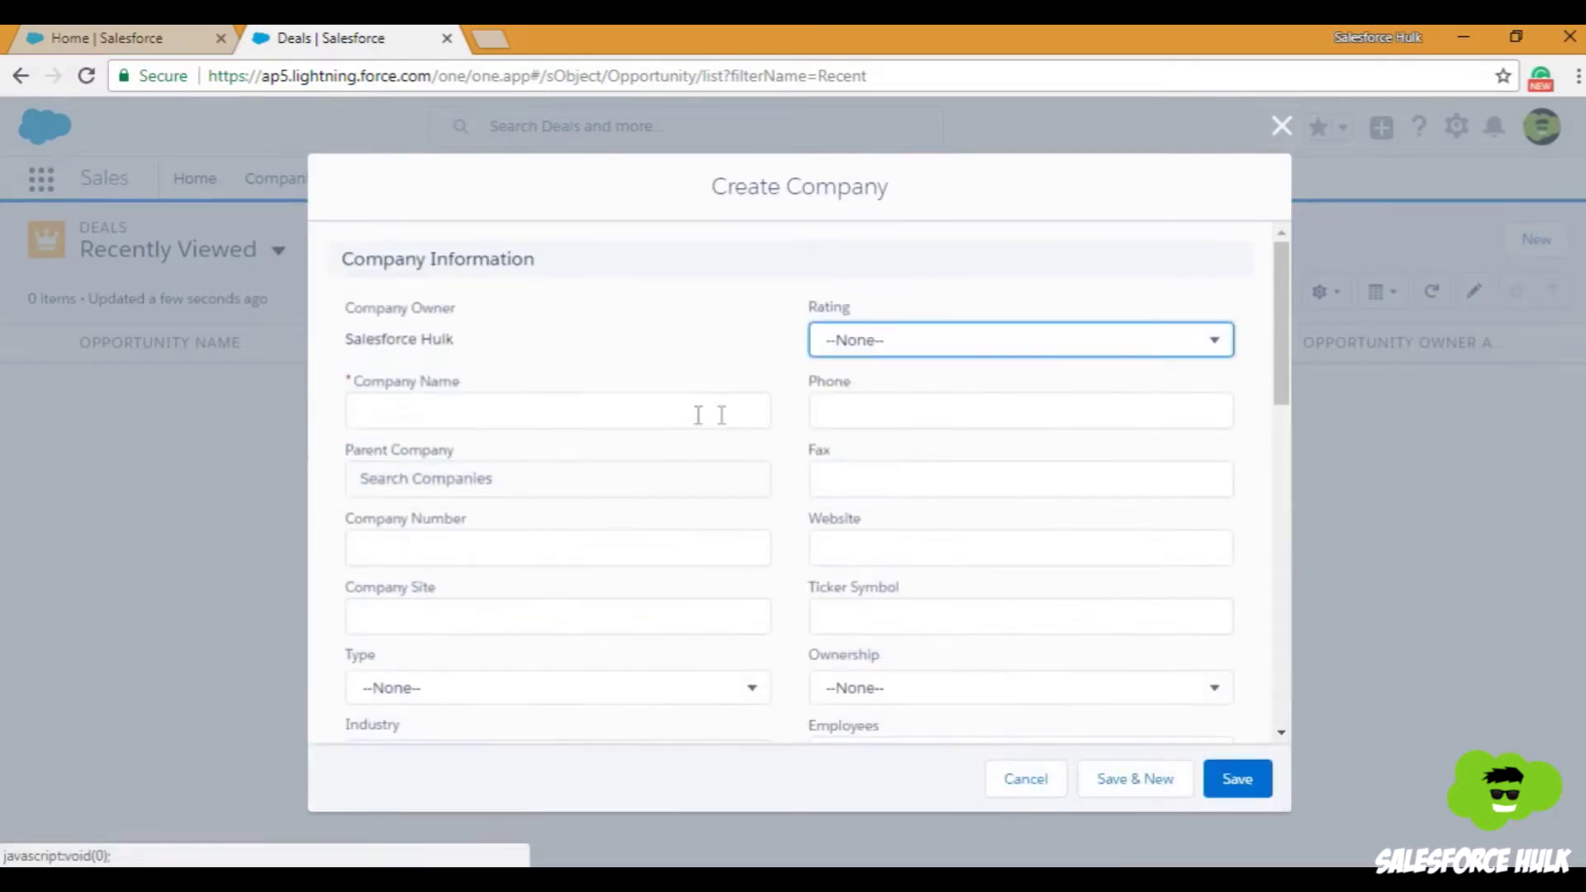
scroll(637, 421, down, 9)
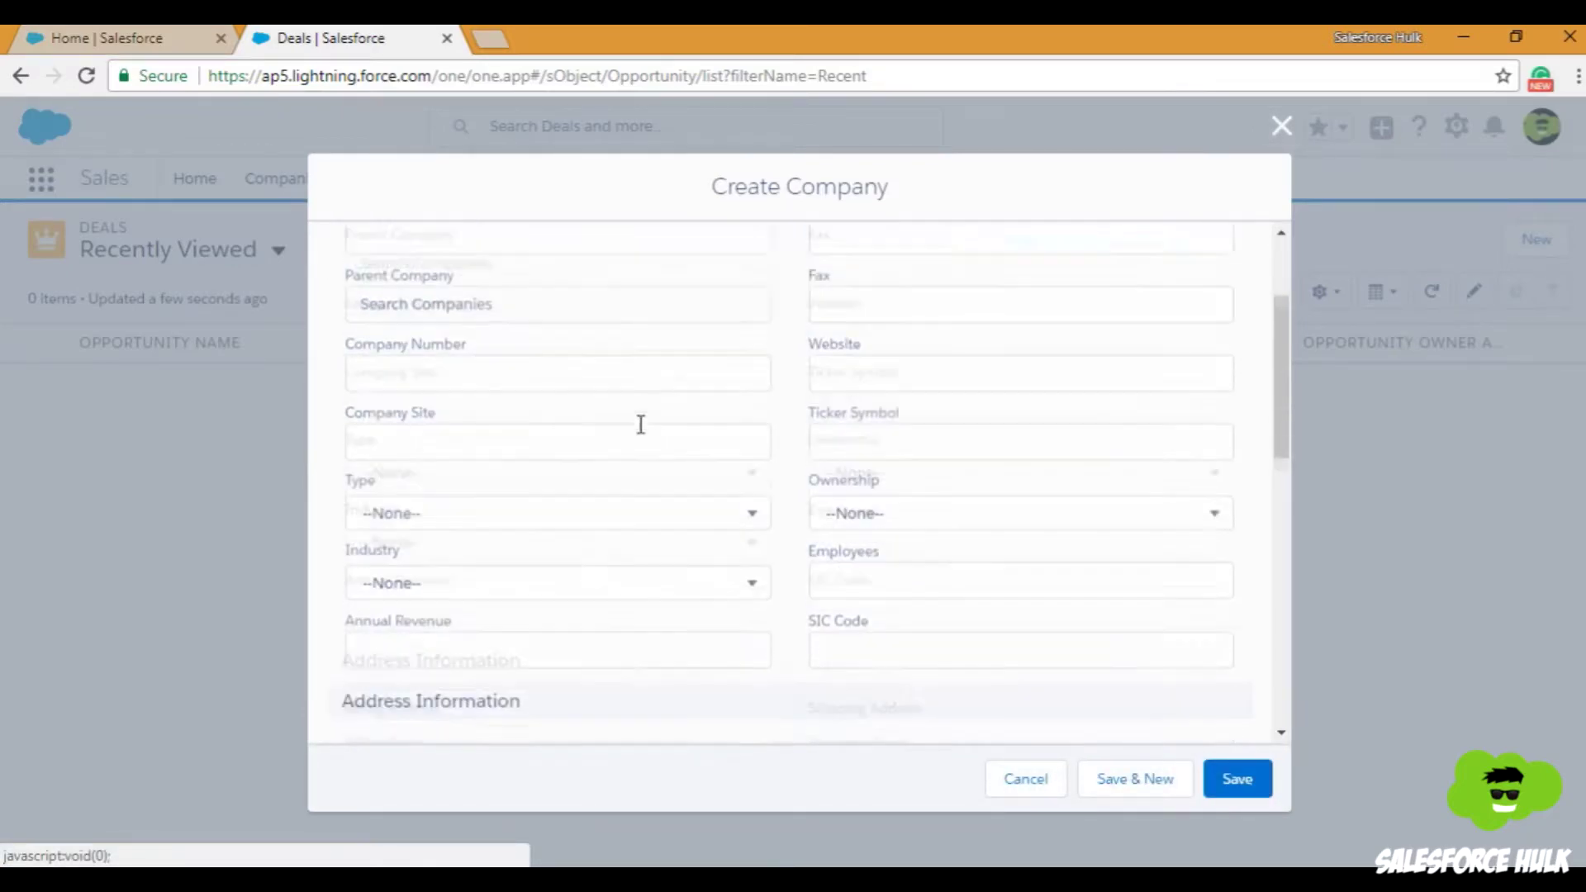
click(1051, 782)
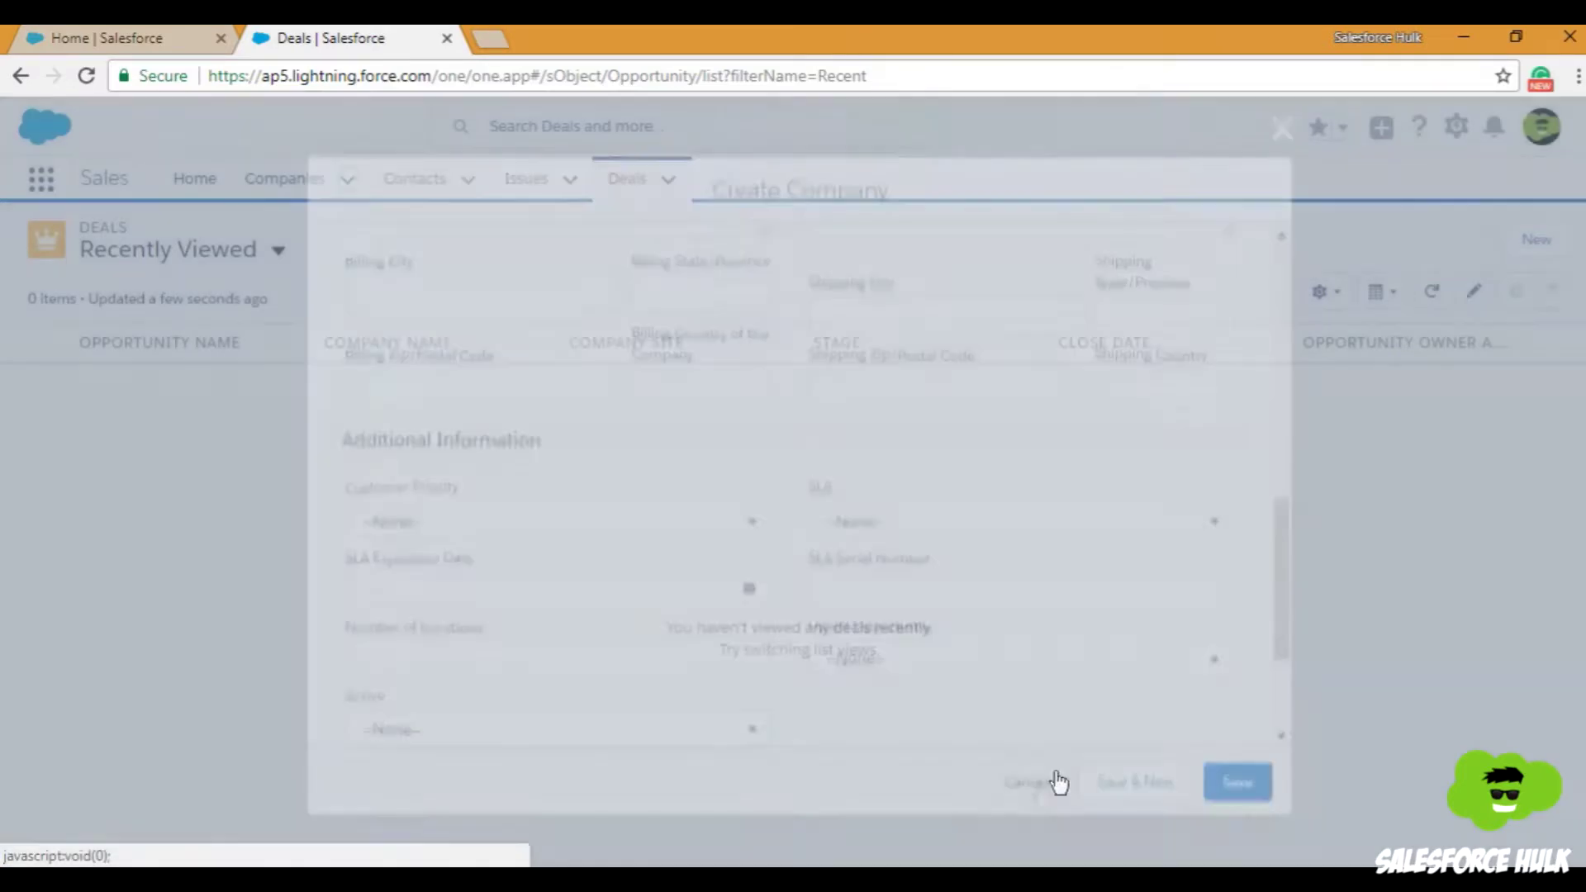